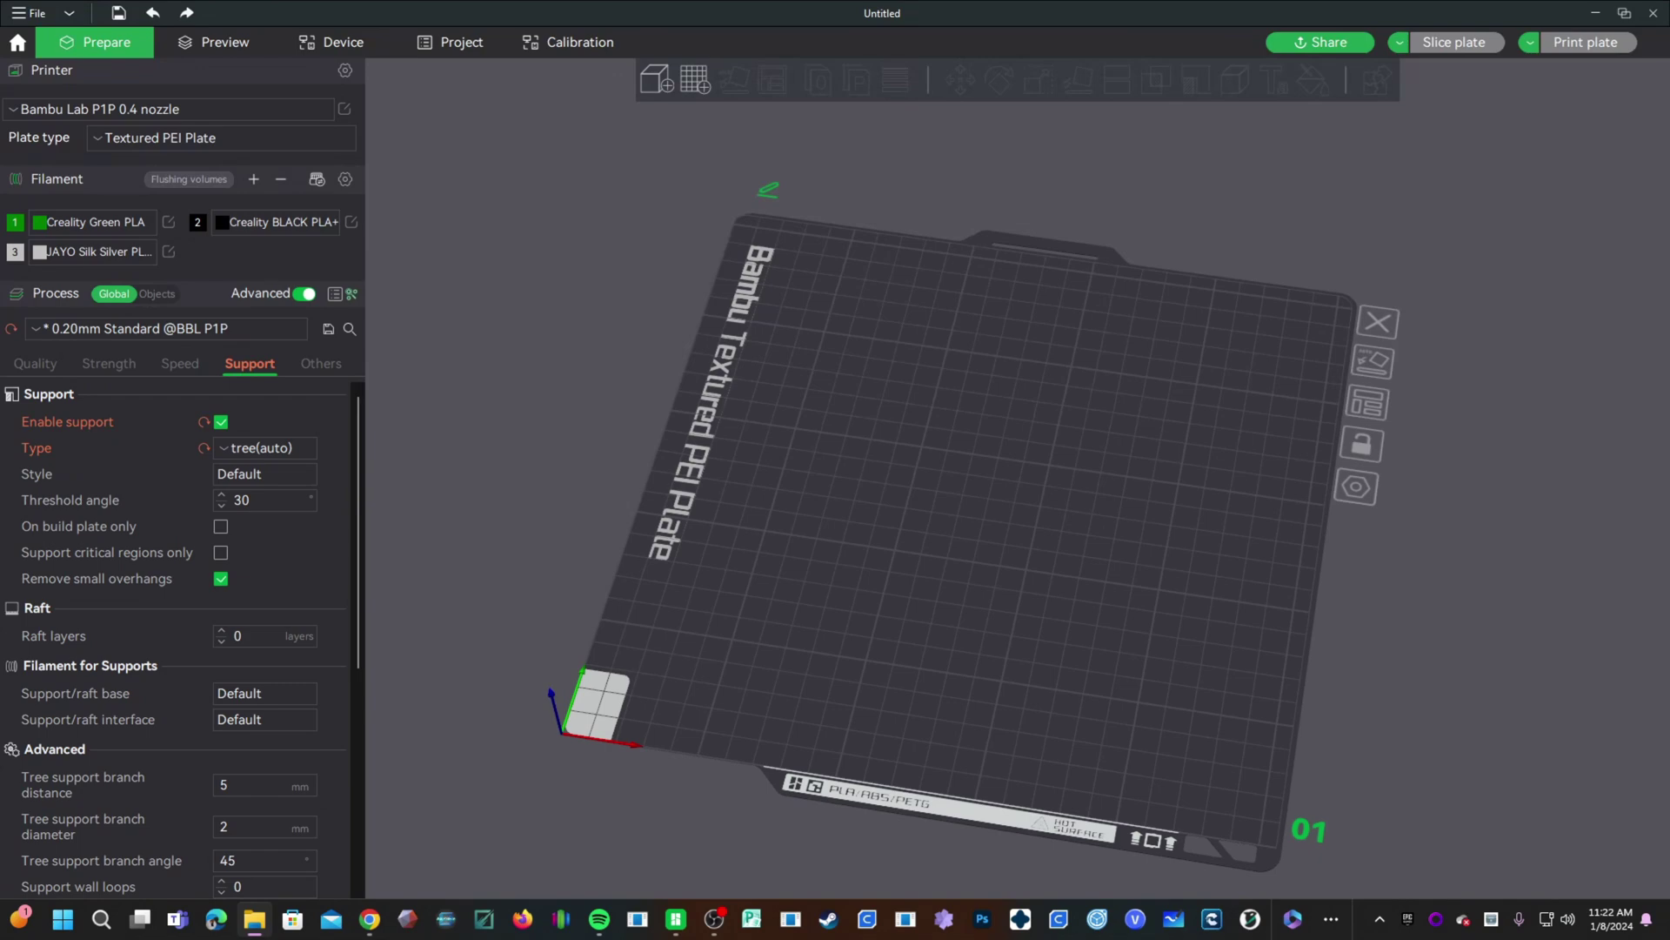
Step: Import Logo.stl and Logo for X-axis.stl onto the plate and move the square tile apart
drag(1379, 560, 991, 546)
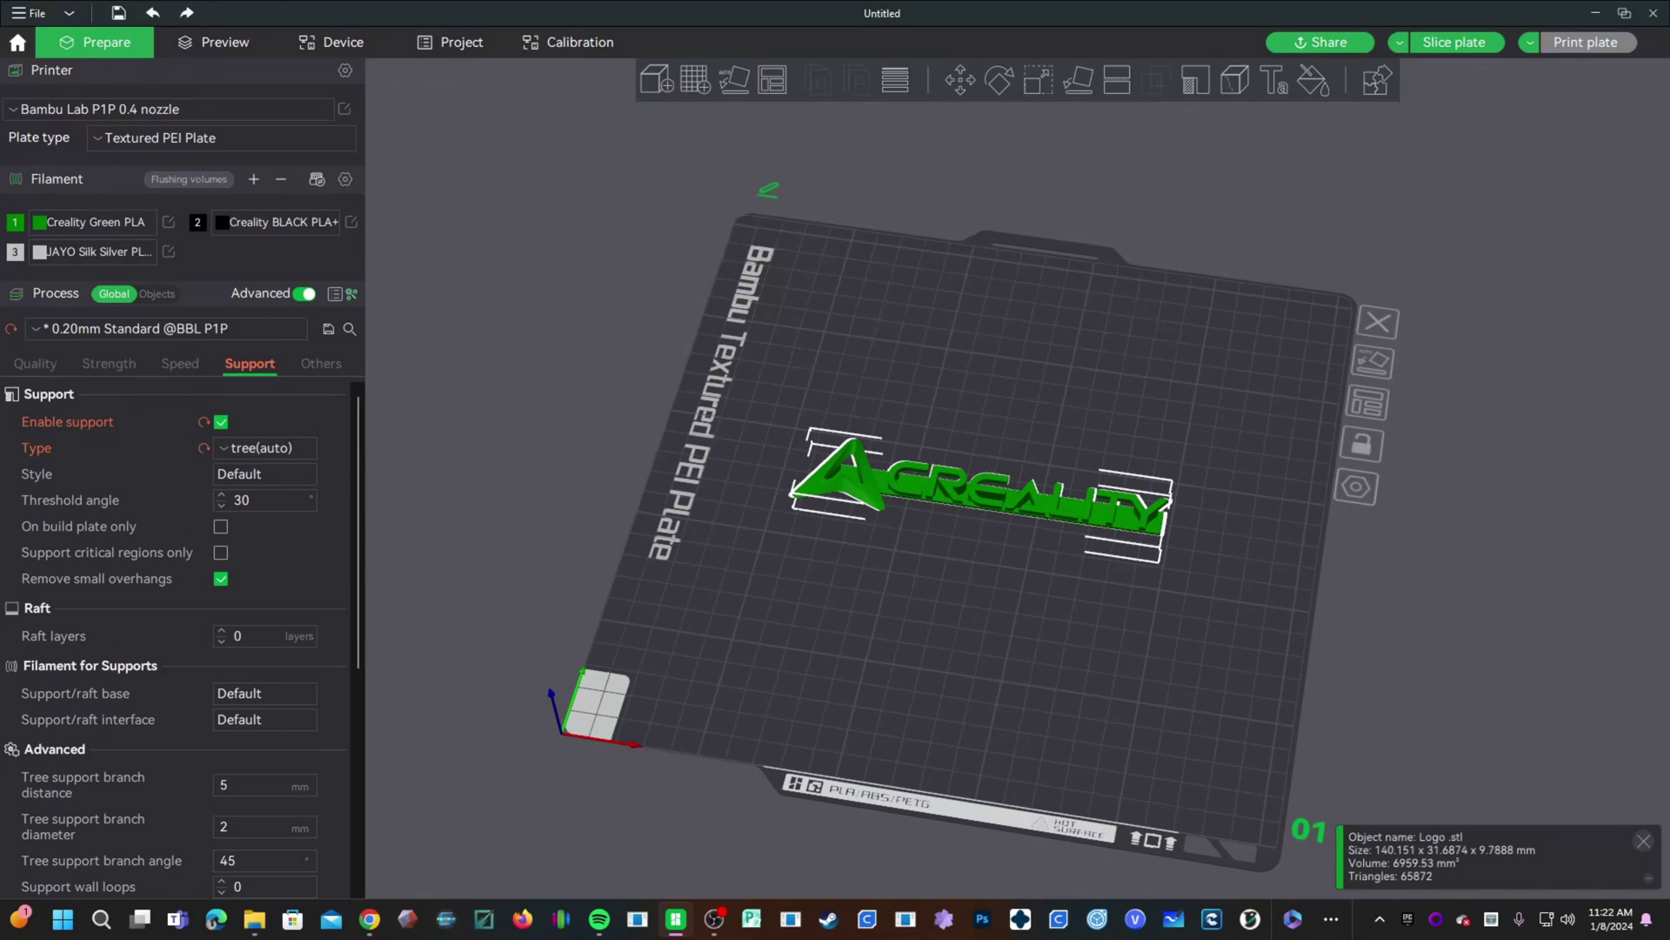
drag(1322, 627, 1000, 600)
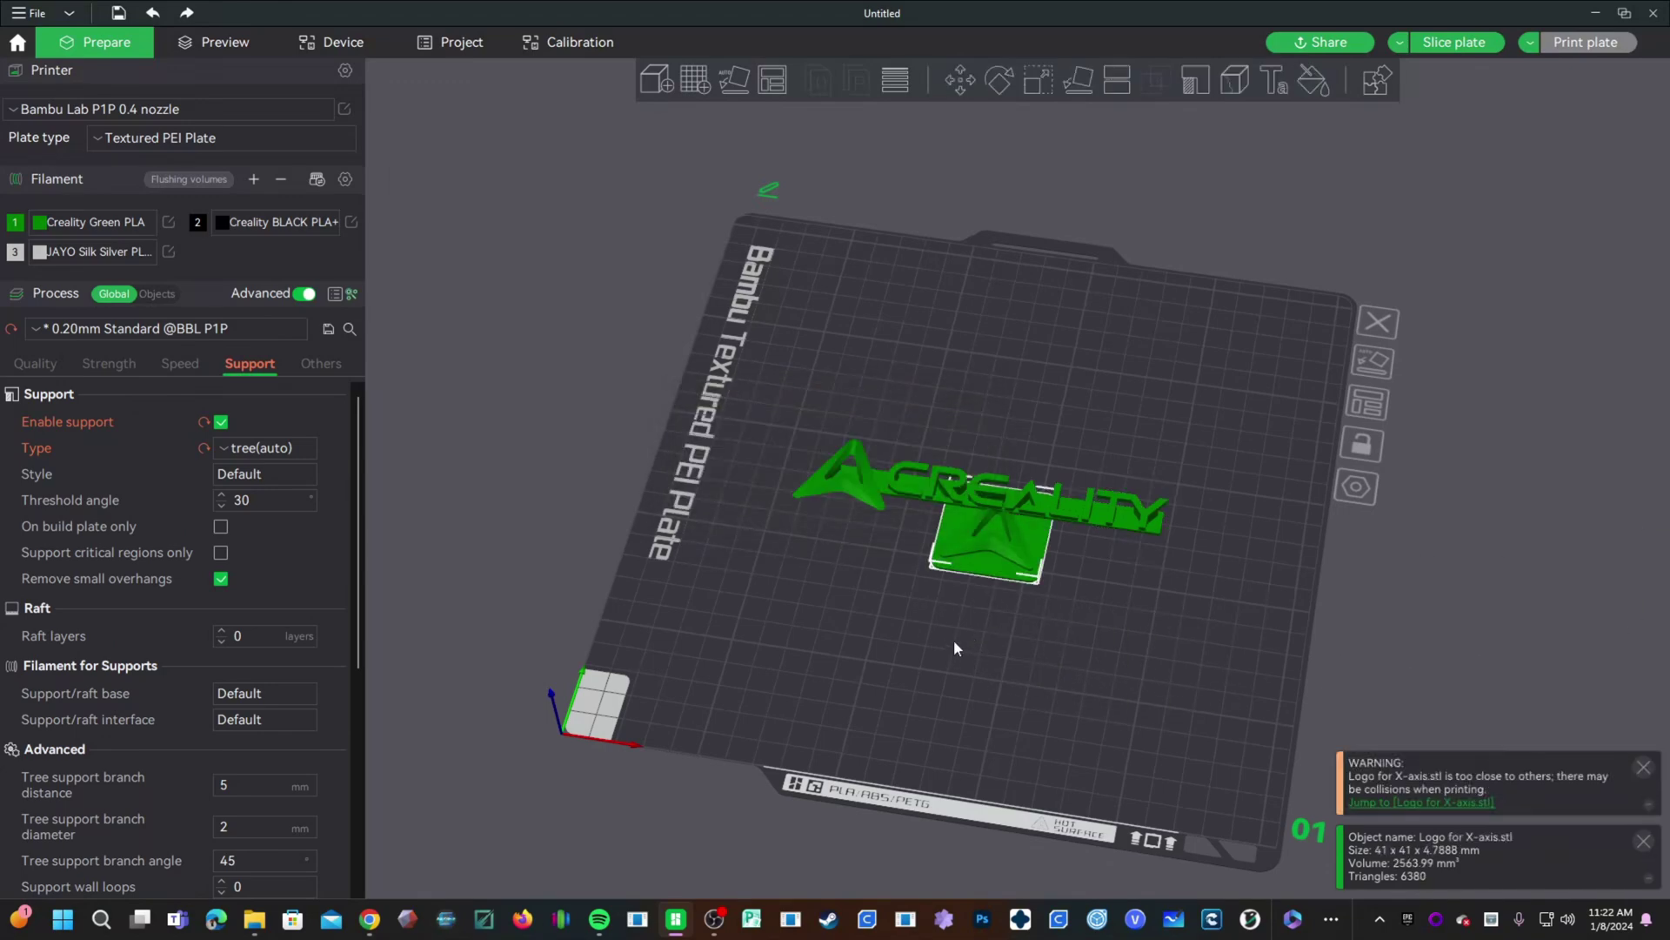
drag(947, 538, 952, 393)
Step: Delete the Creality logo model, leaving only the square arrow tile
click(740, 492)
scroll(487, 540, up, 3)
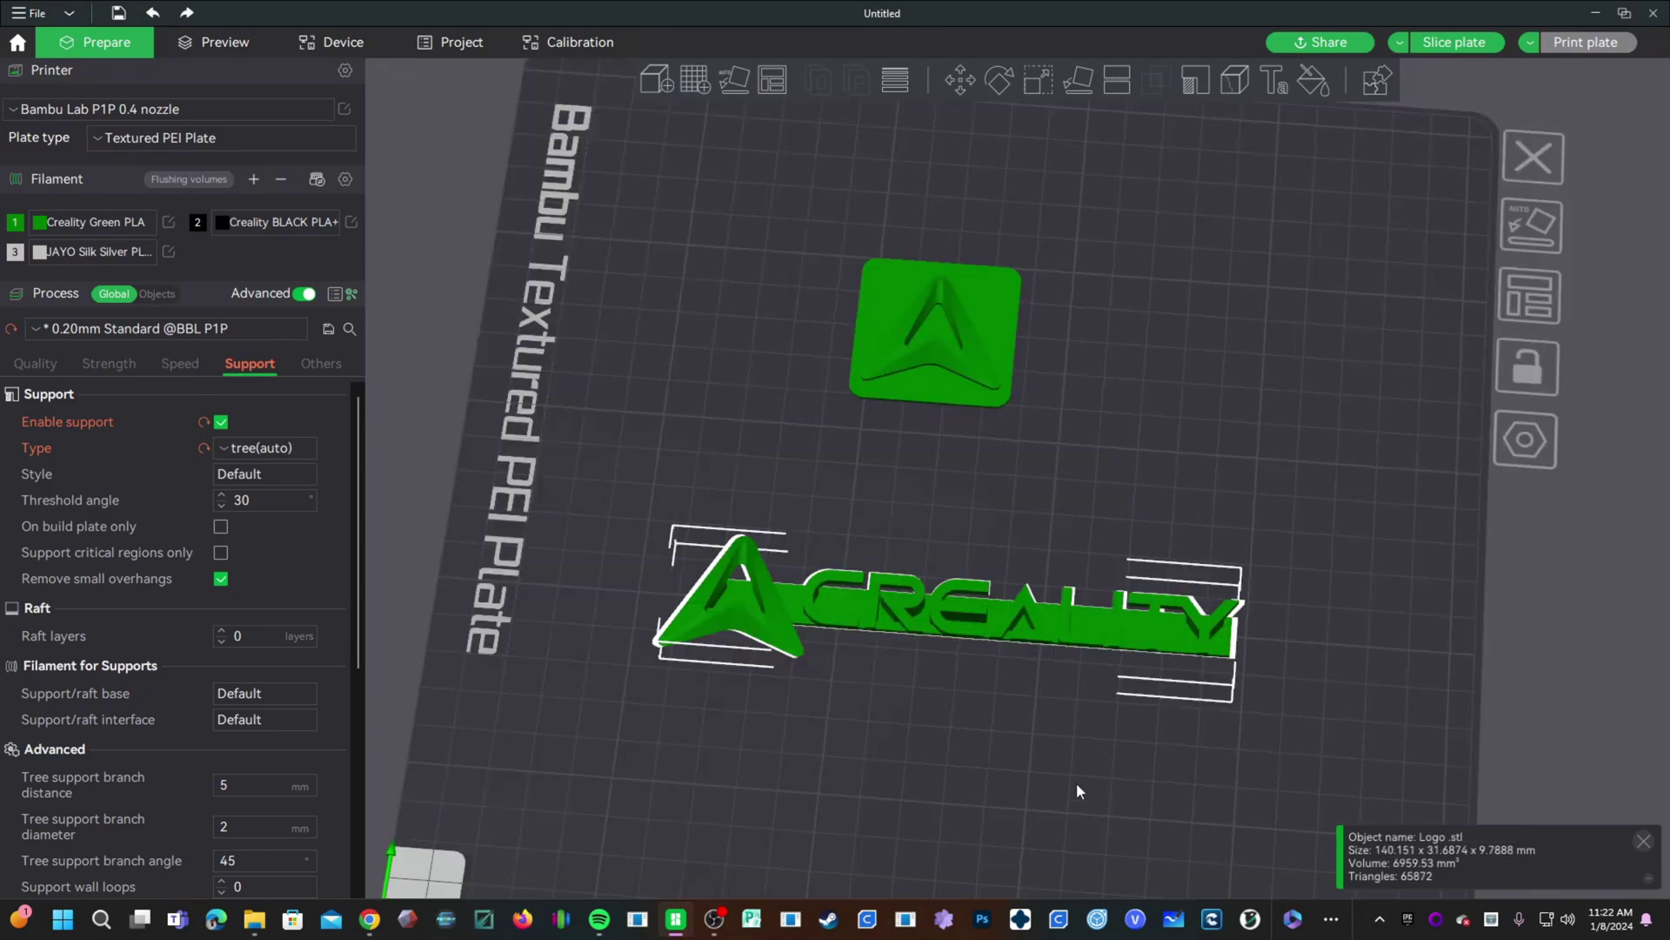
drag(858, 644, 813, 653)
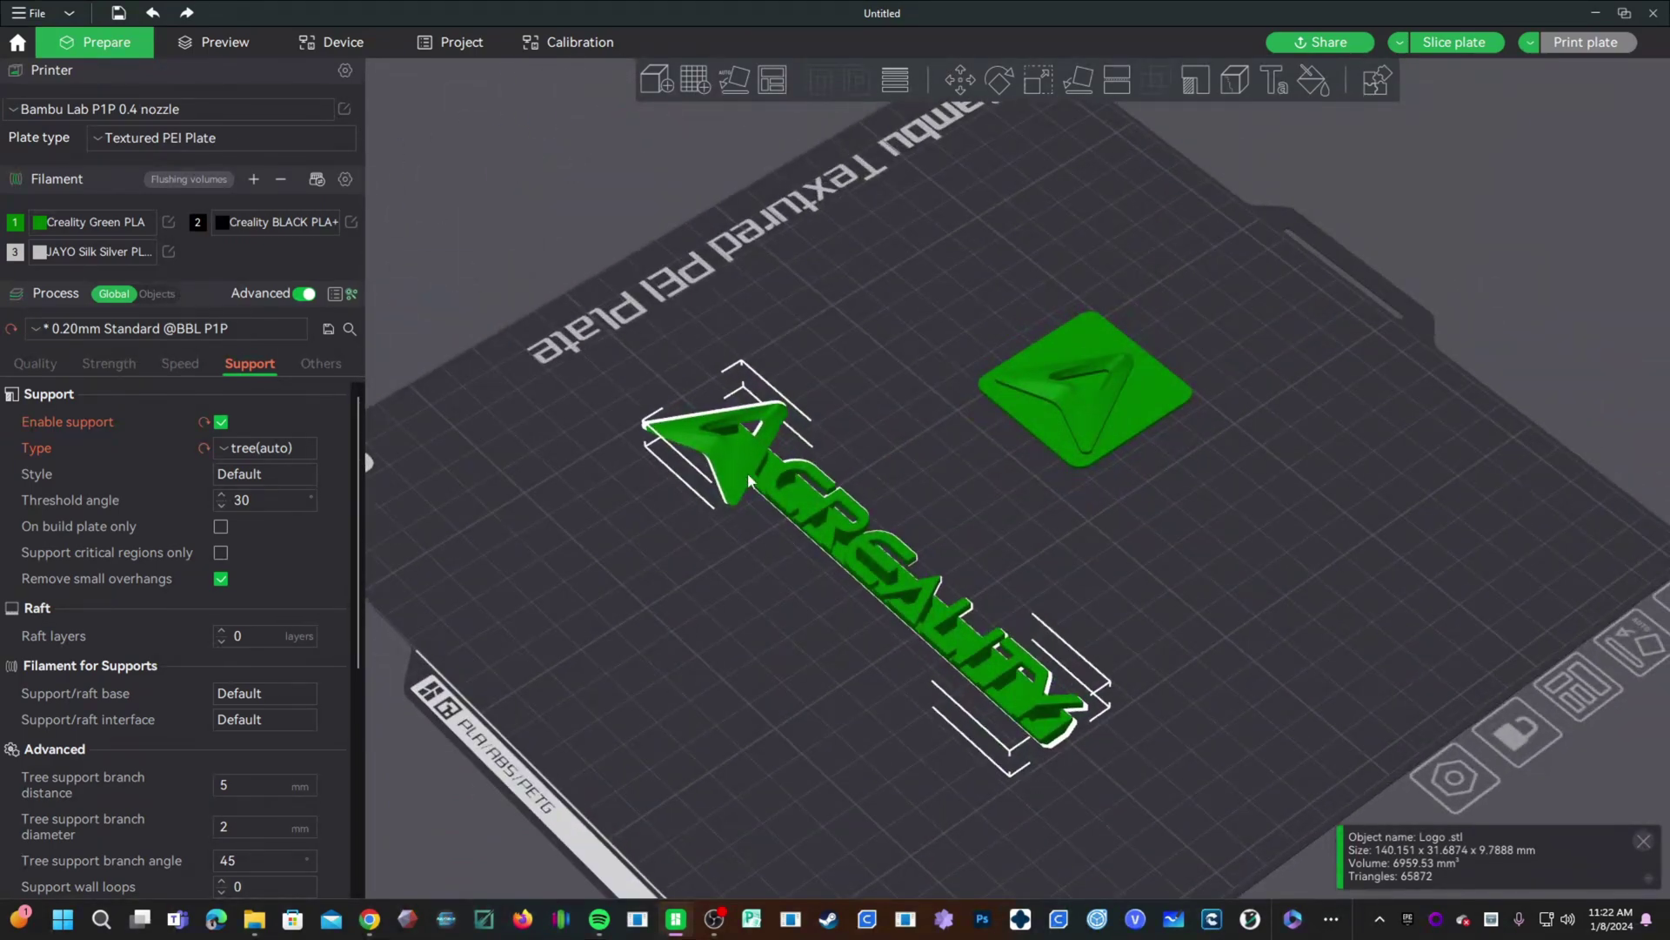
key(Delete)
Step: Deselect the arrow tile, switch to top view, then tilt the view to an angle
click(1073, 413)
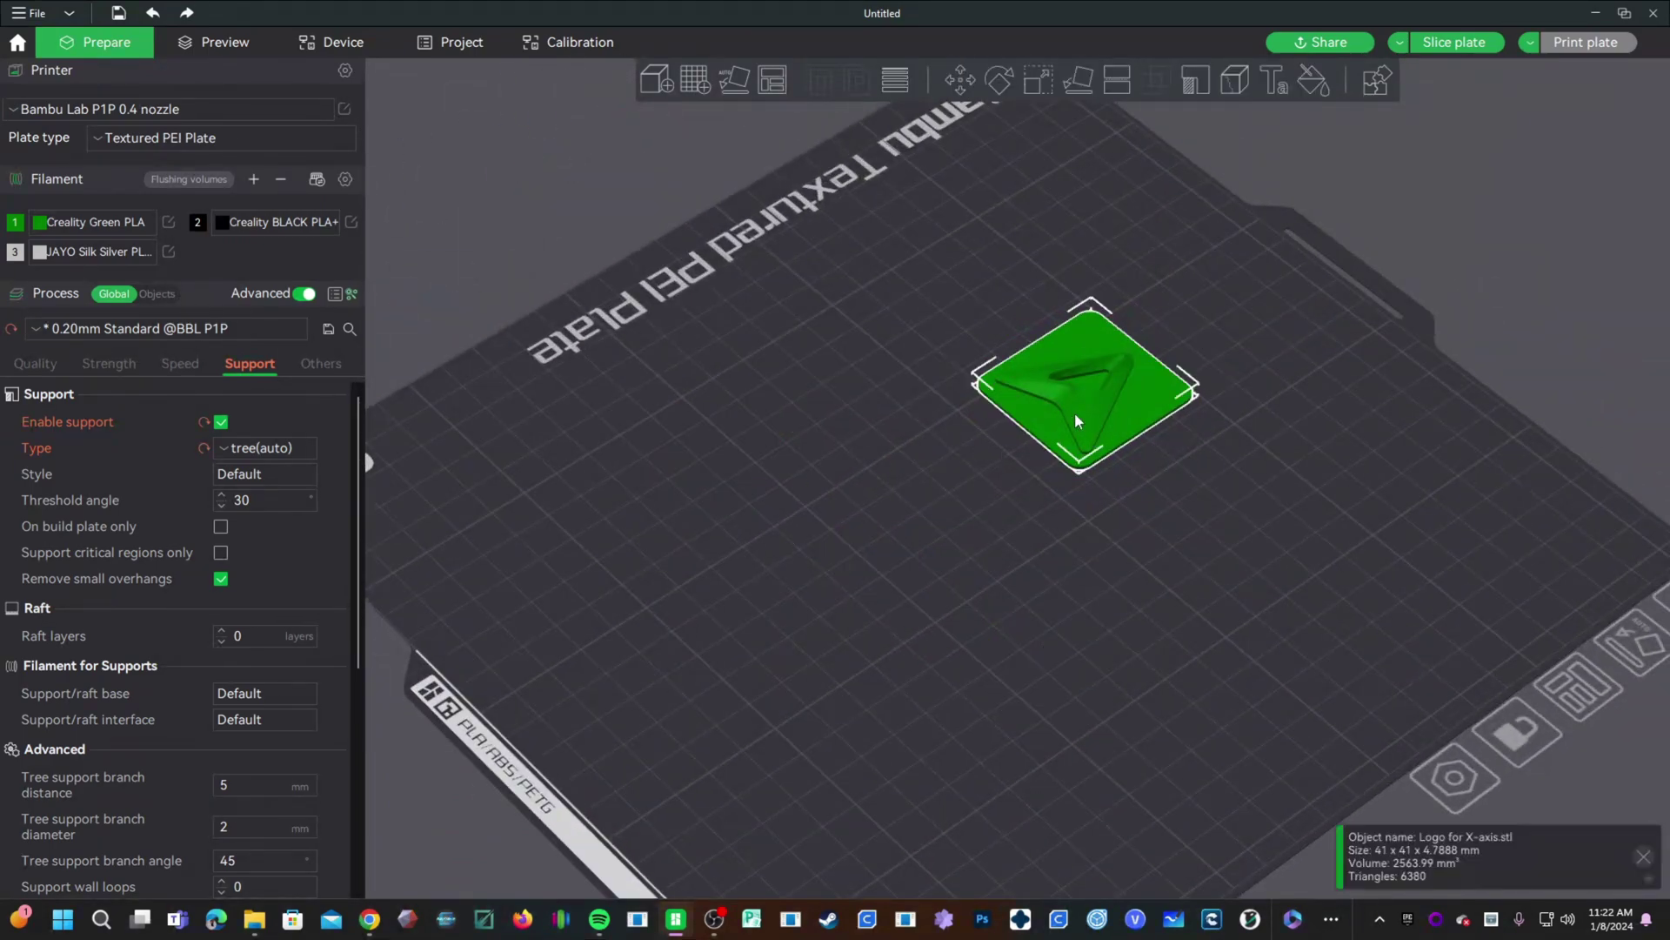
click(1575, 680)
key(1)
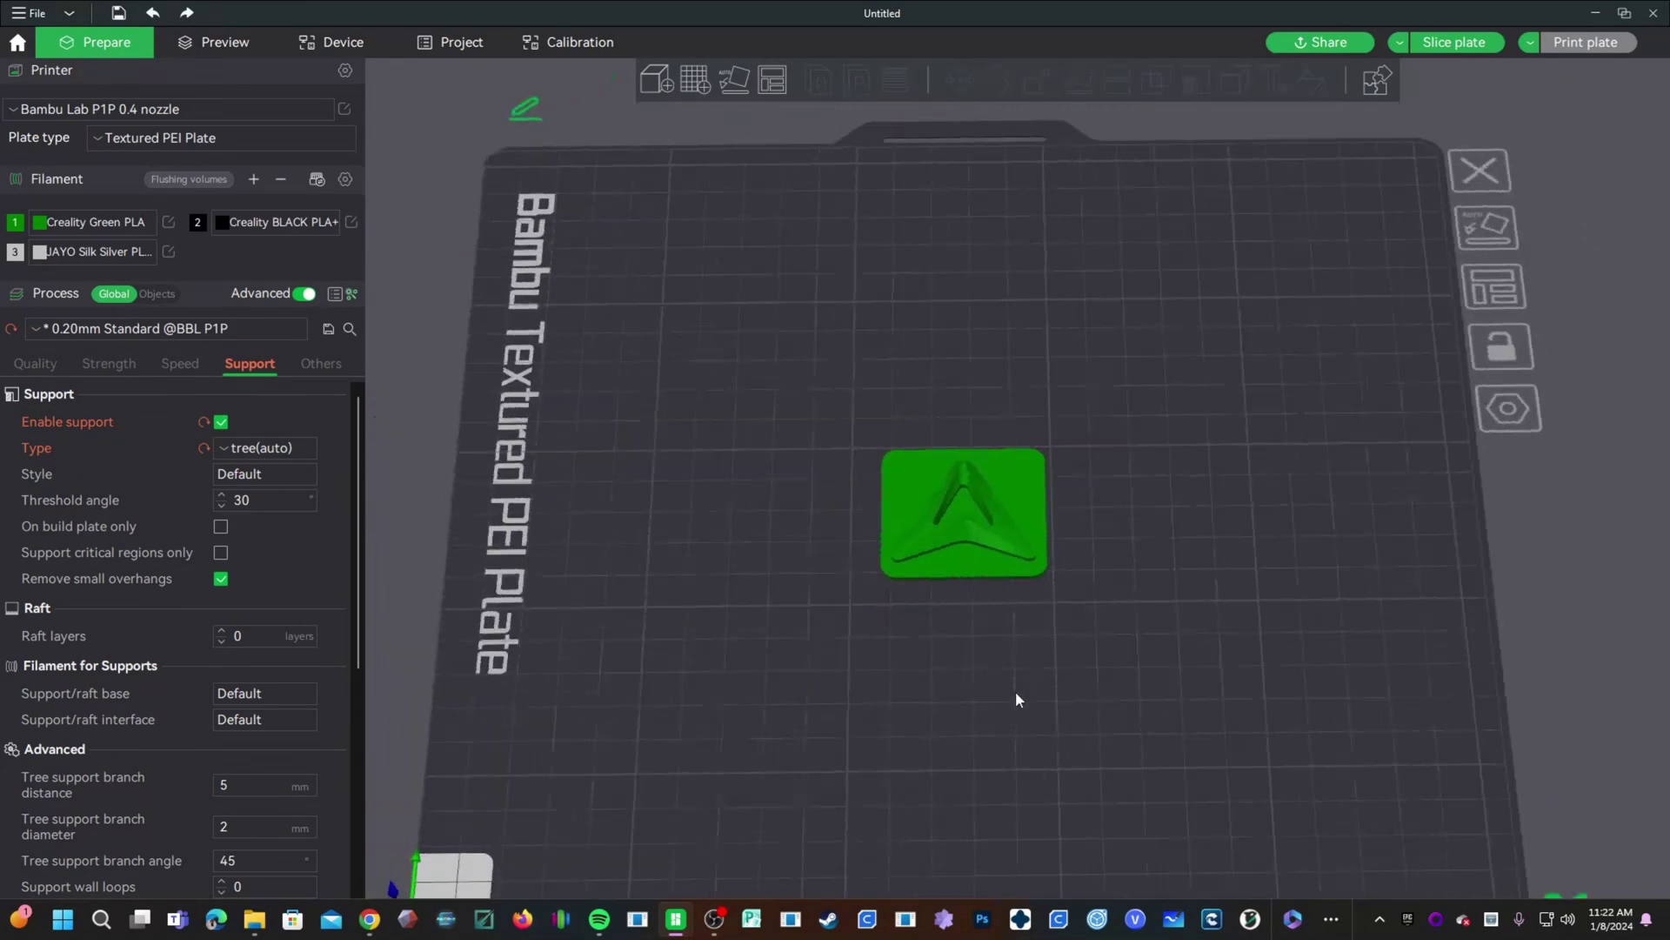
scroll(1015, 692, up, 5)
drag(1015, 692, 823, 712)
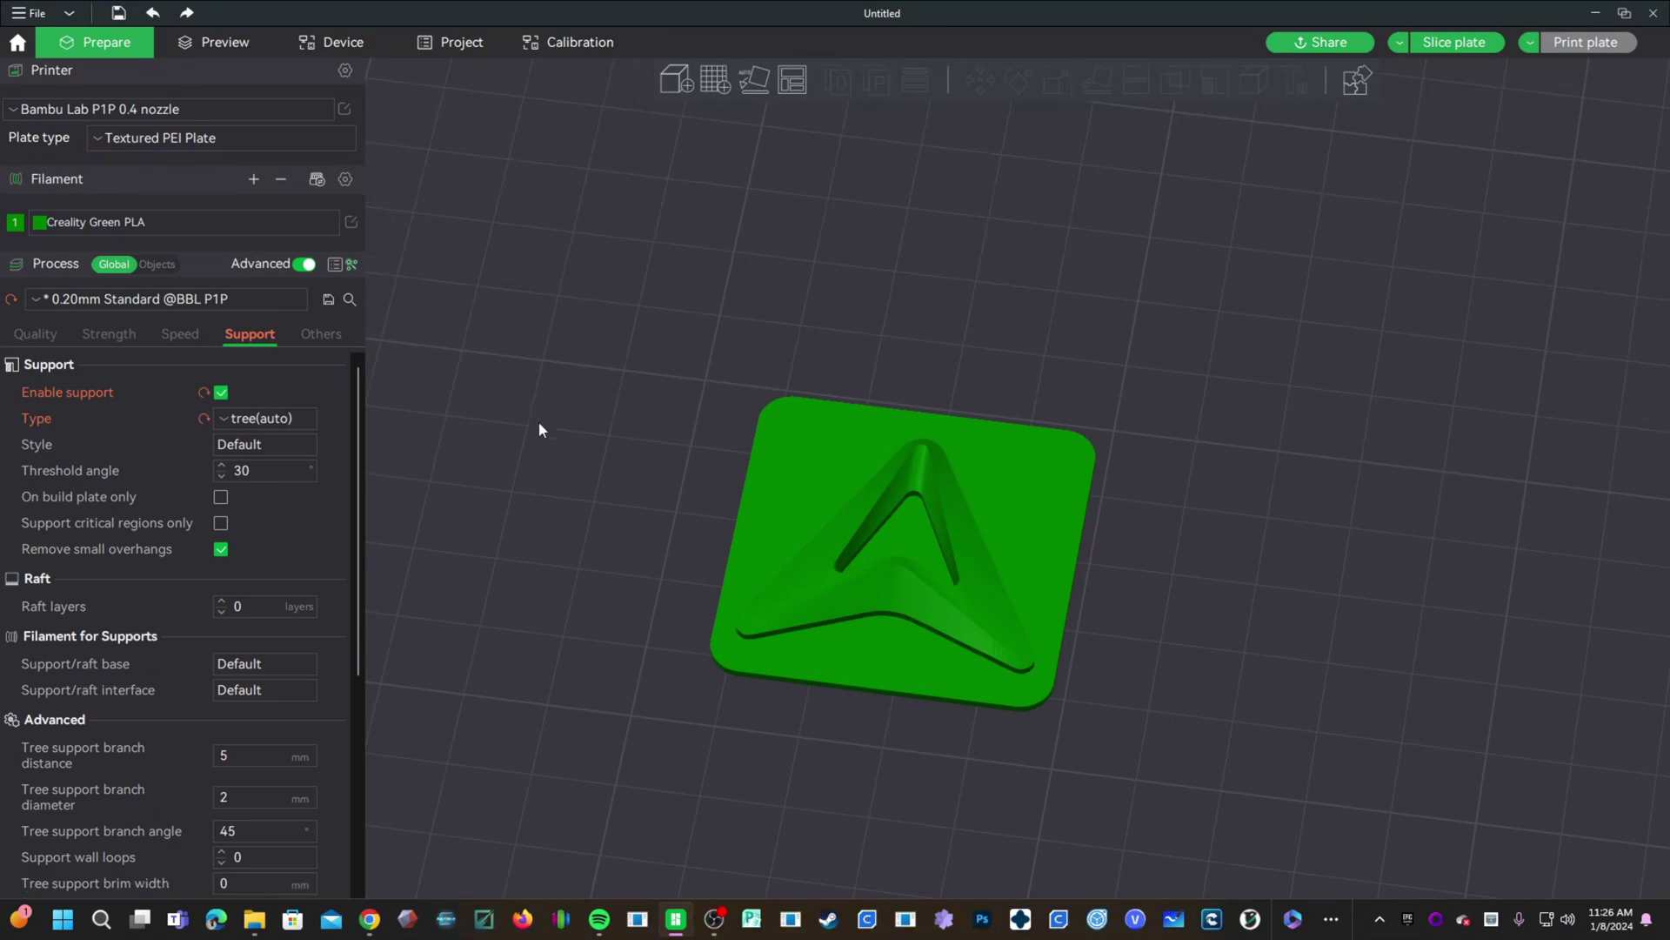
Step: Add Creality White PLA+ as filament 2
click(257, 179)
click(271, 223)
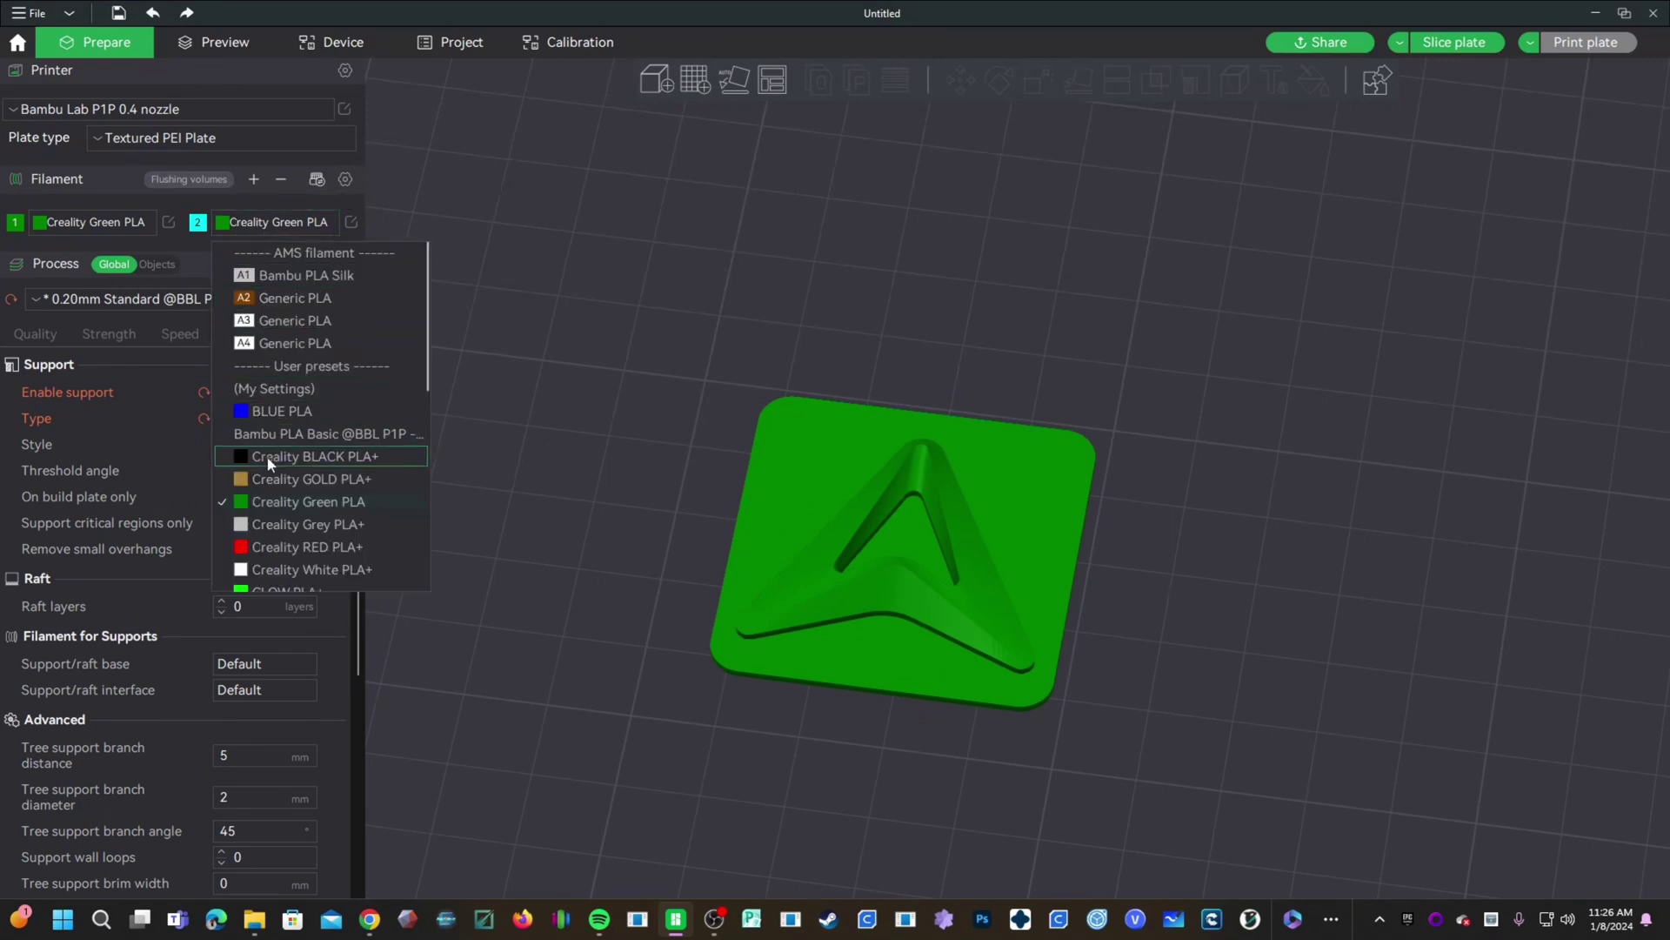
click(279, 568)
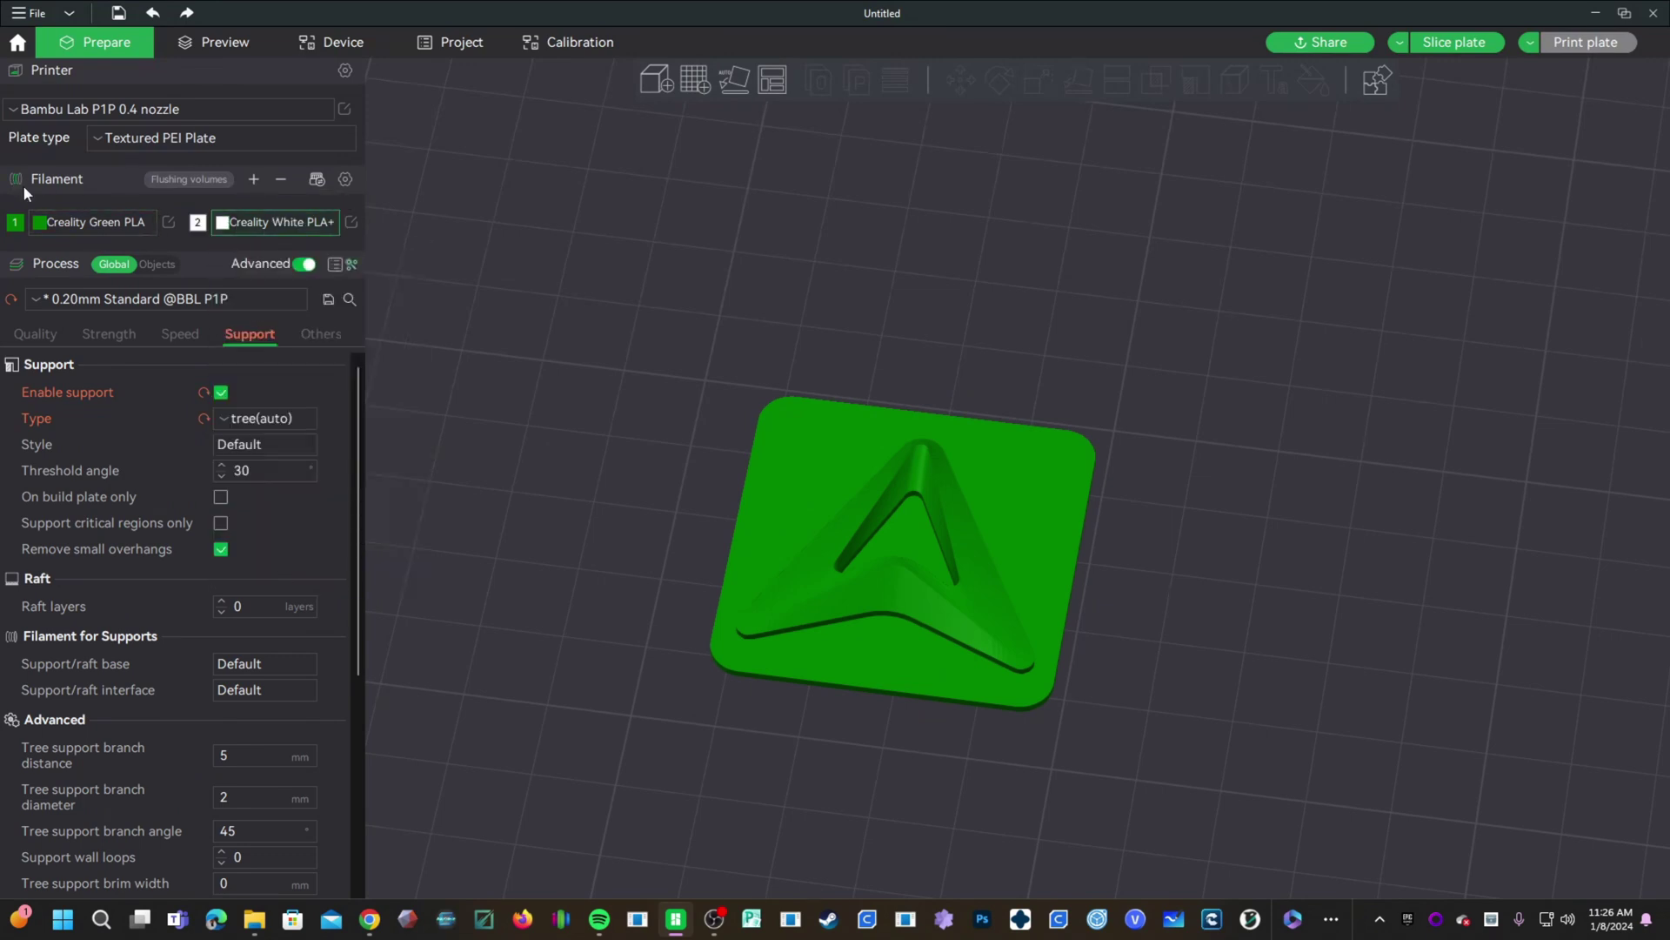
Step: Fill-paint the tile's top face with filament 2 white and check it from several angles
click(841, 459)
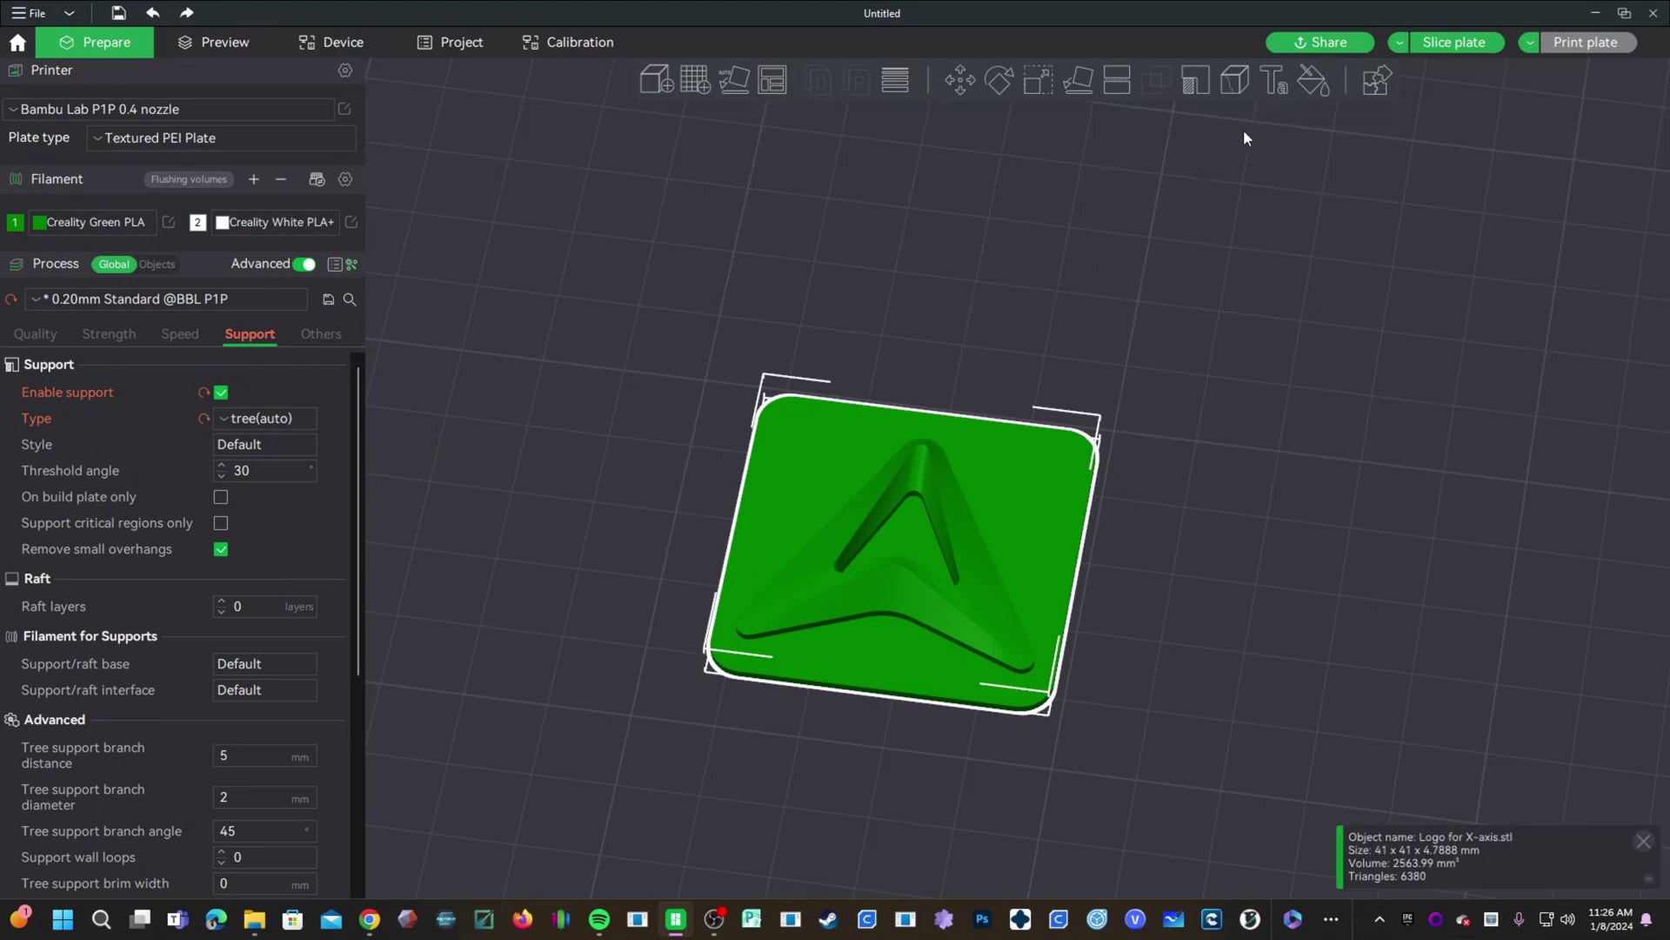
click(1311, 81)
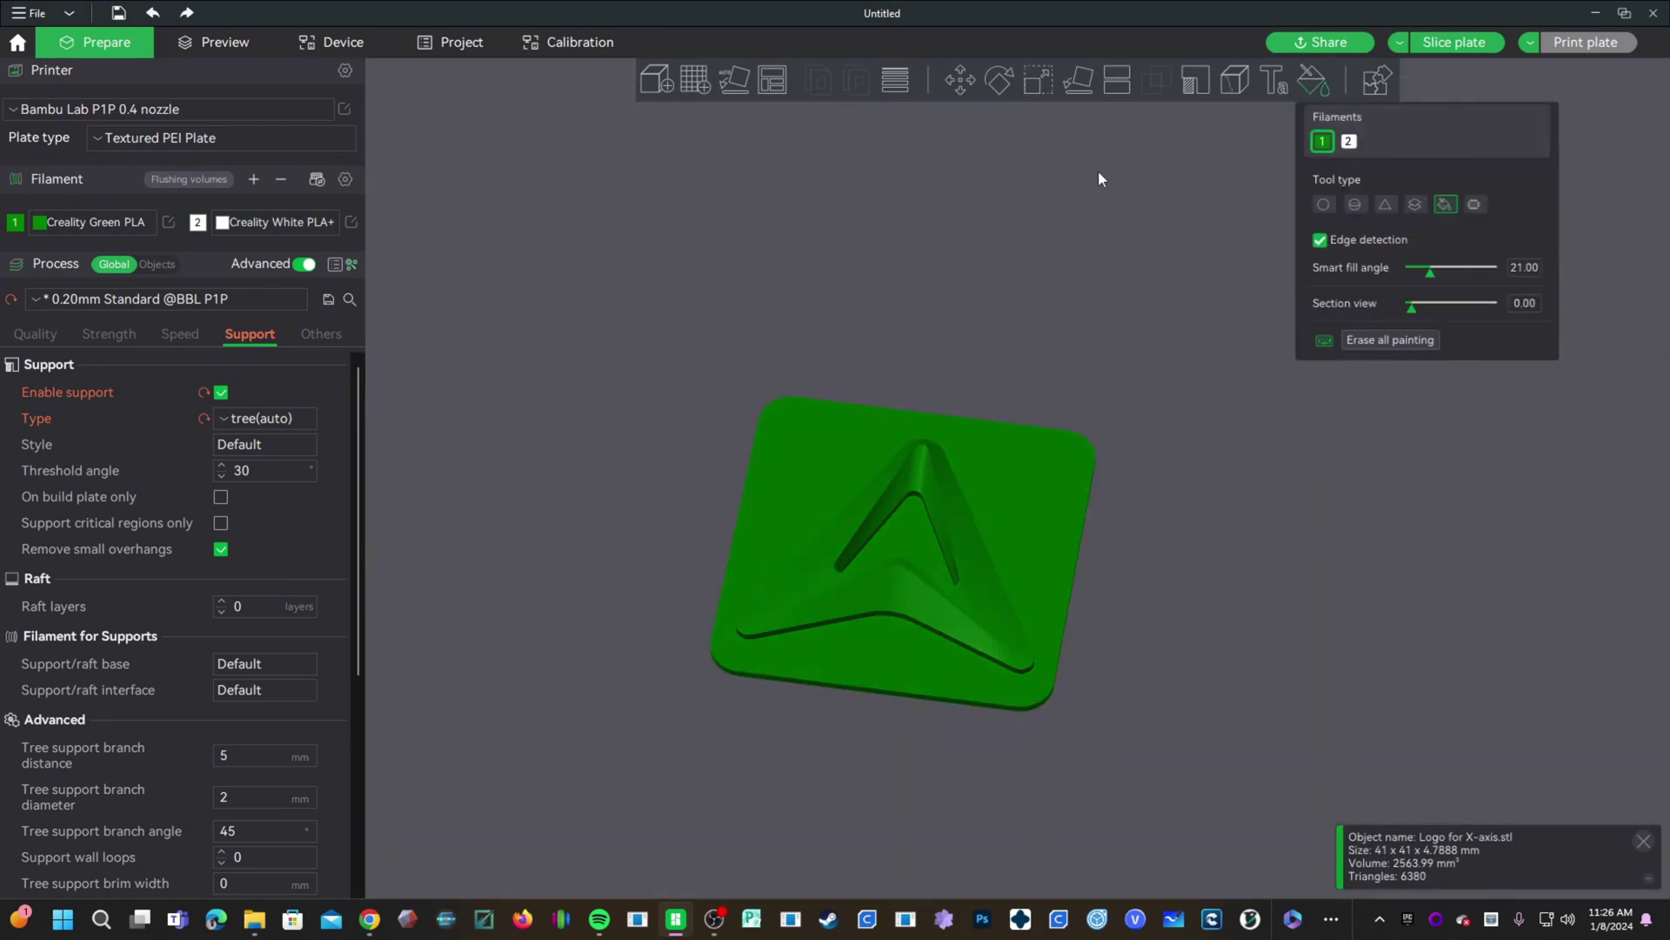
click(1349, 141)
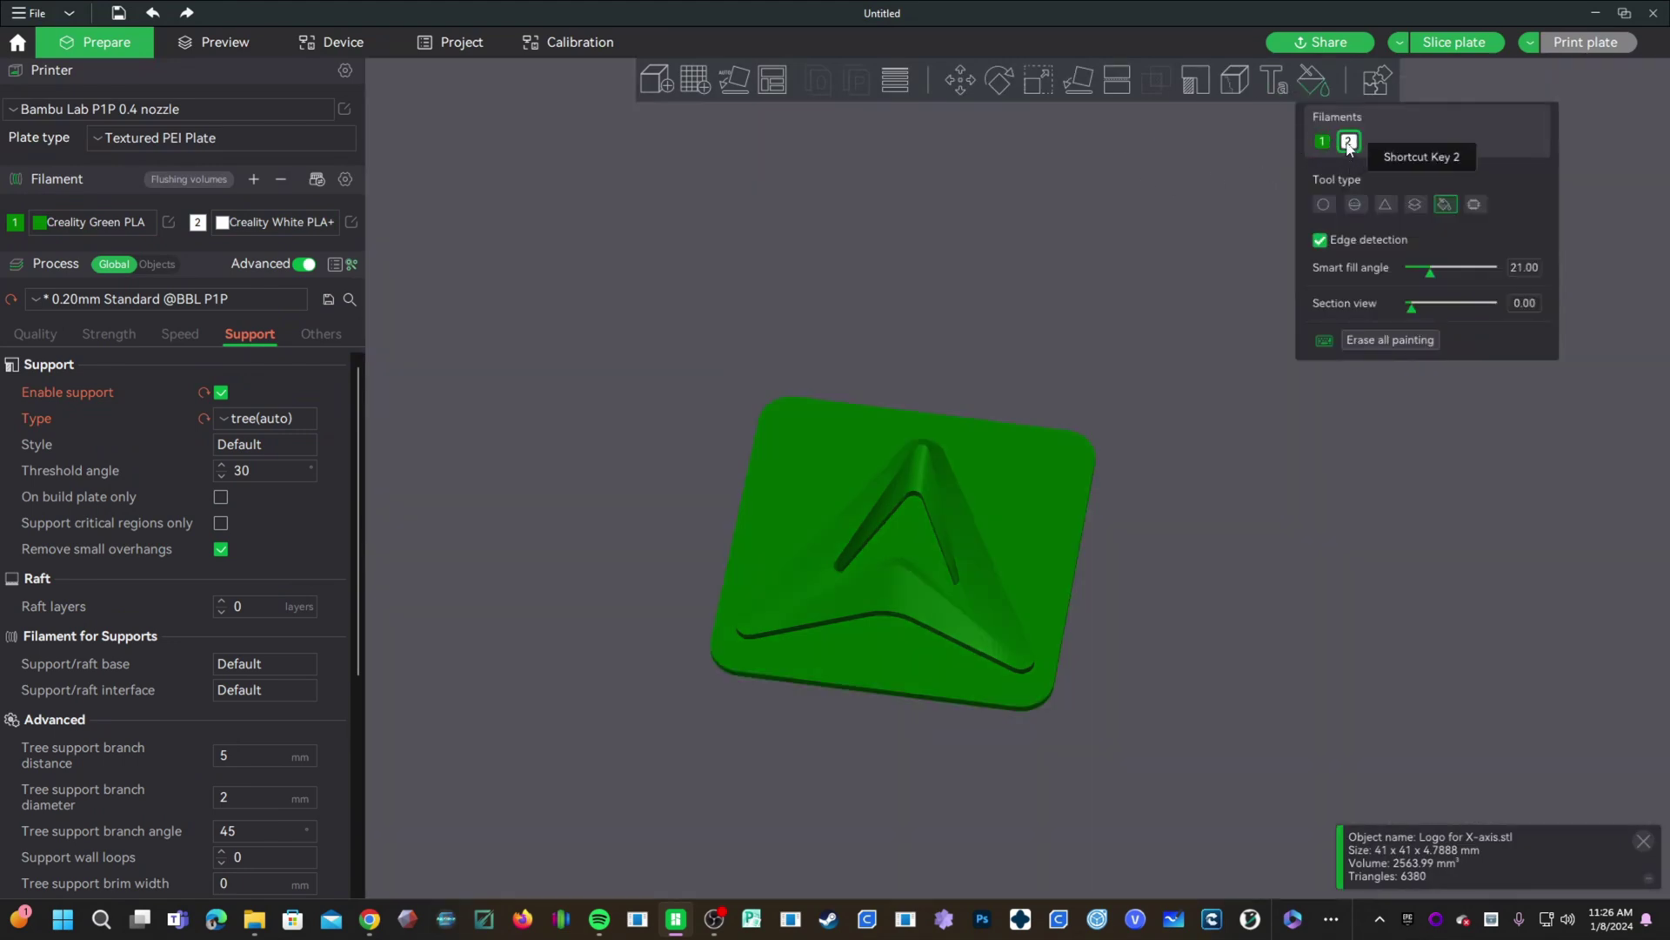
click(1443, 206)
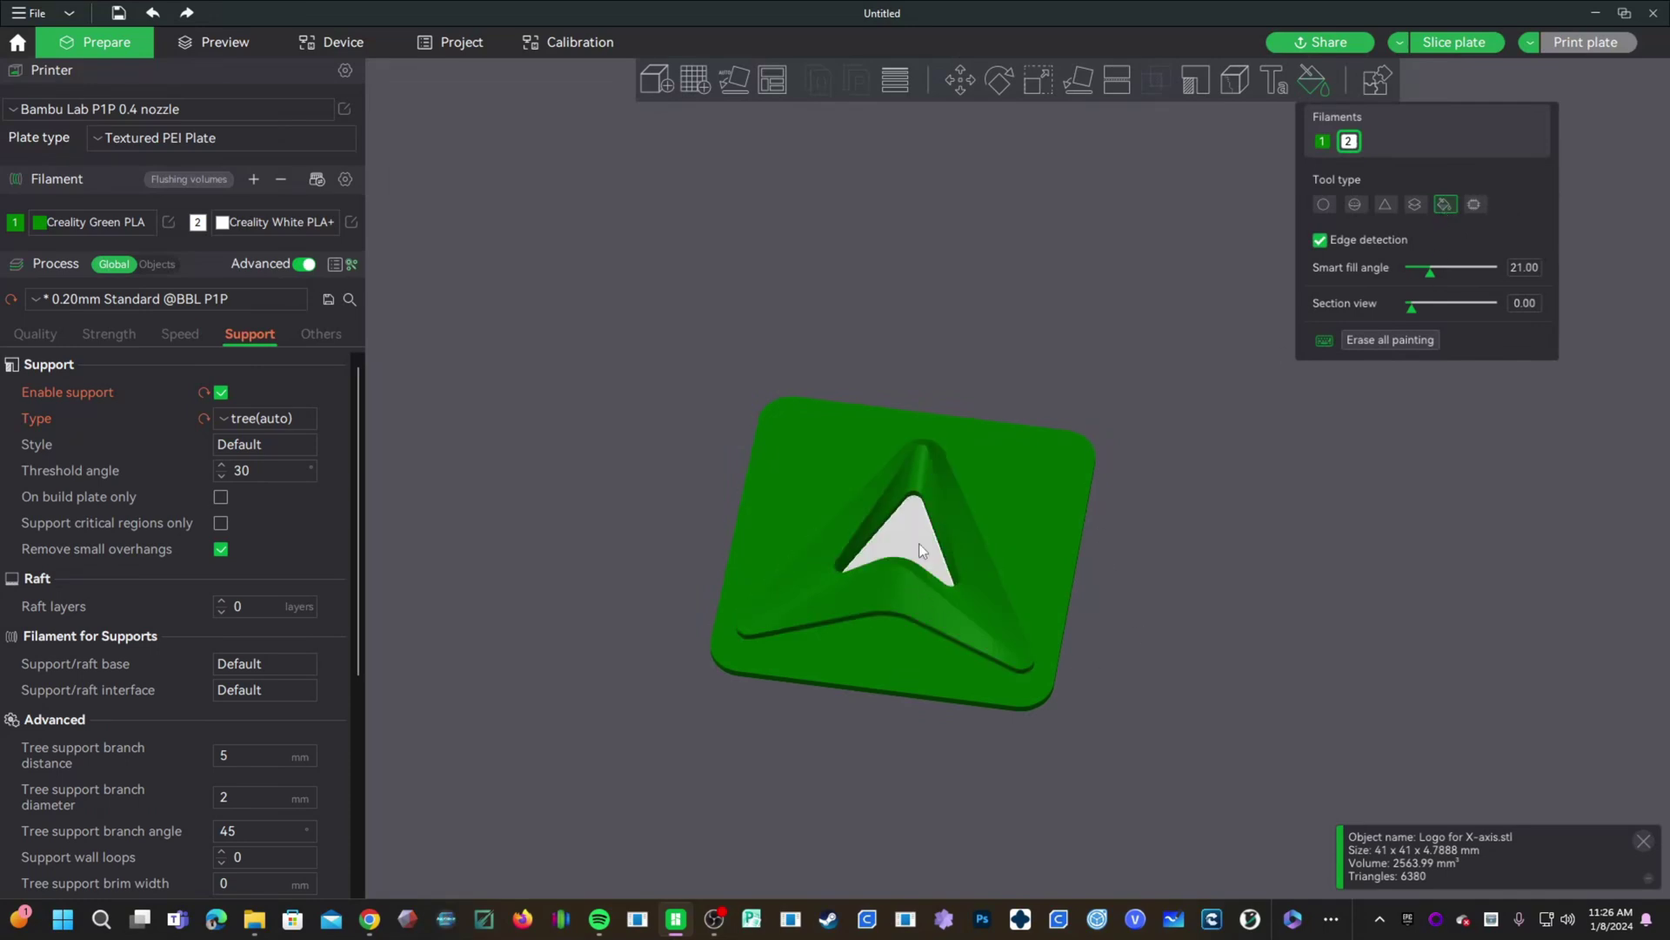
click(1015, 502)
drag(1150, 682, 981, 653)
drag(937, 584, 558, 832)
drag(994, 818, 844, 413)
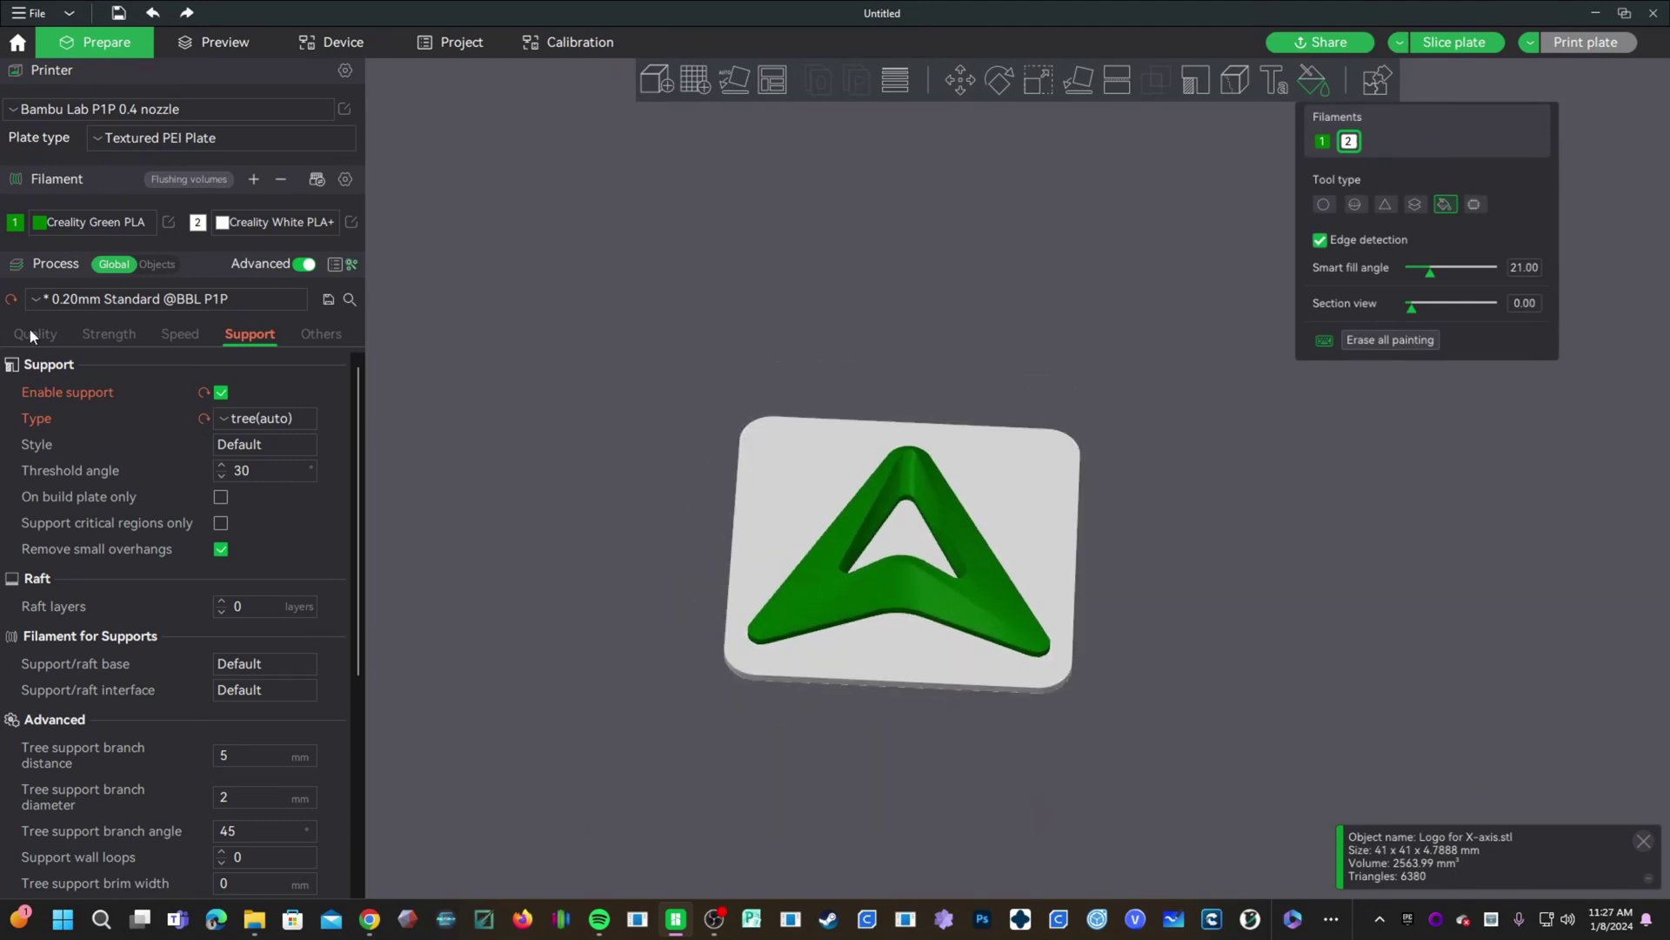
click(30, 330)
Step: Slice the plate, then change the seam position to Back and inspect the seams
click(597, 532)
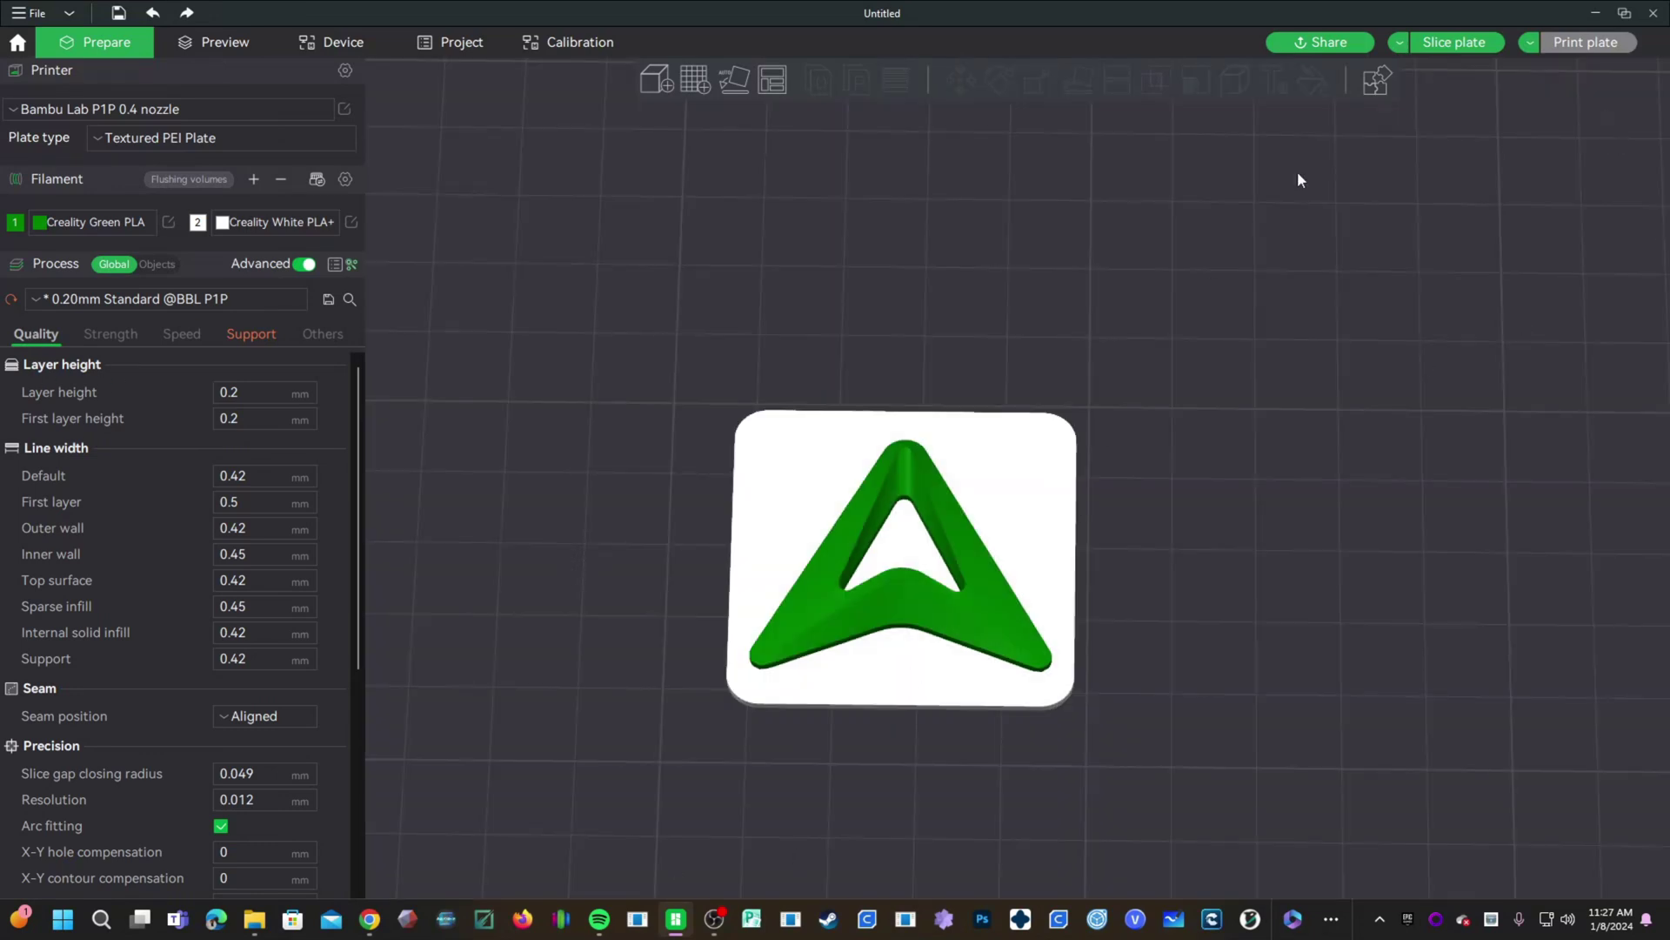
click(1454, 42)
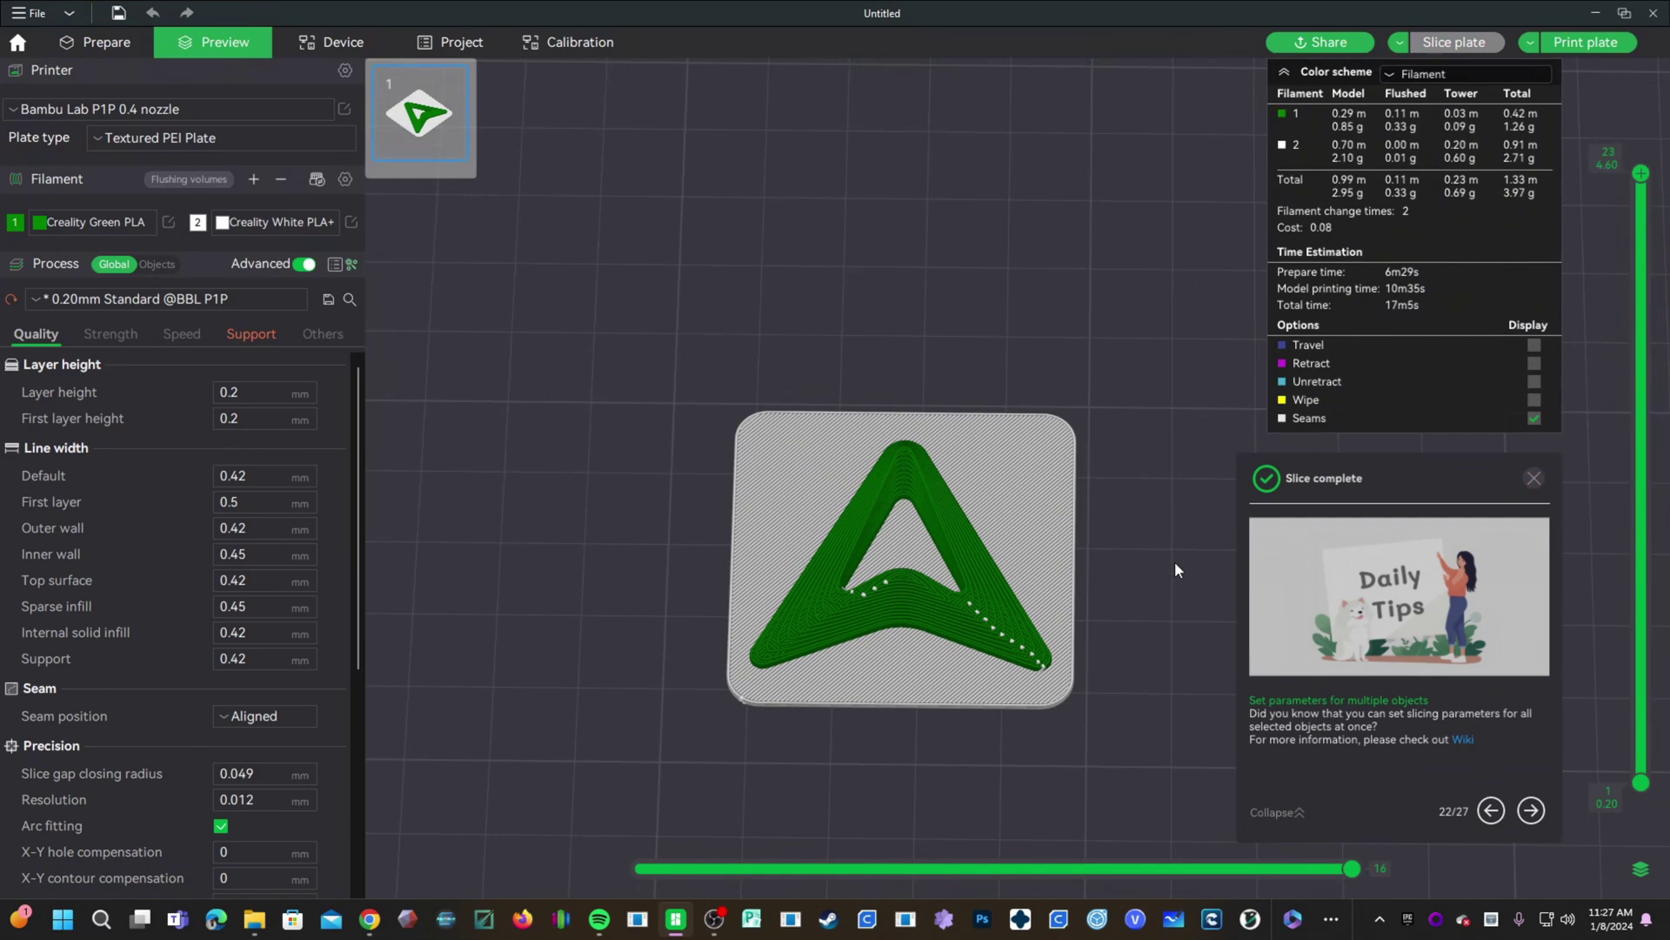
drag(1175, 570, 932, 706)
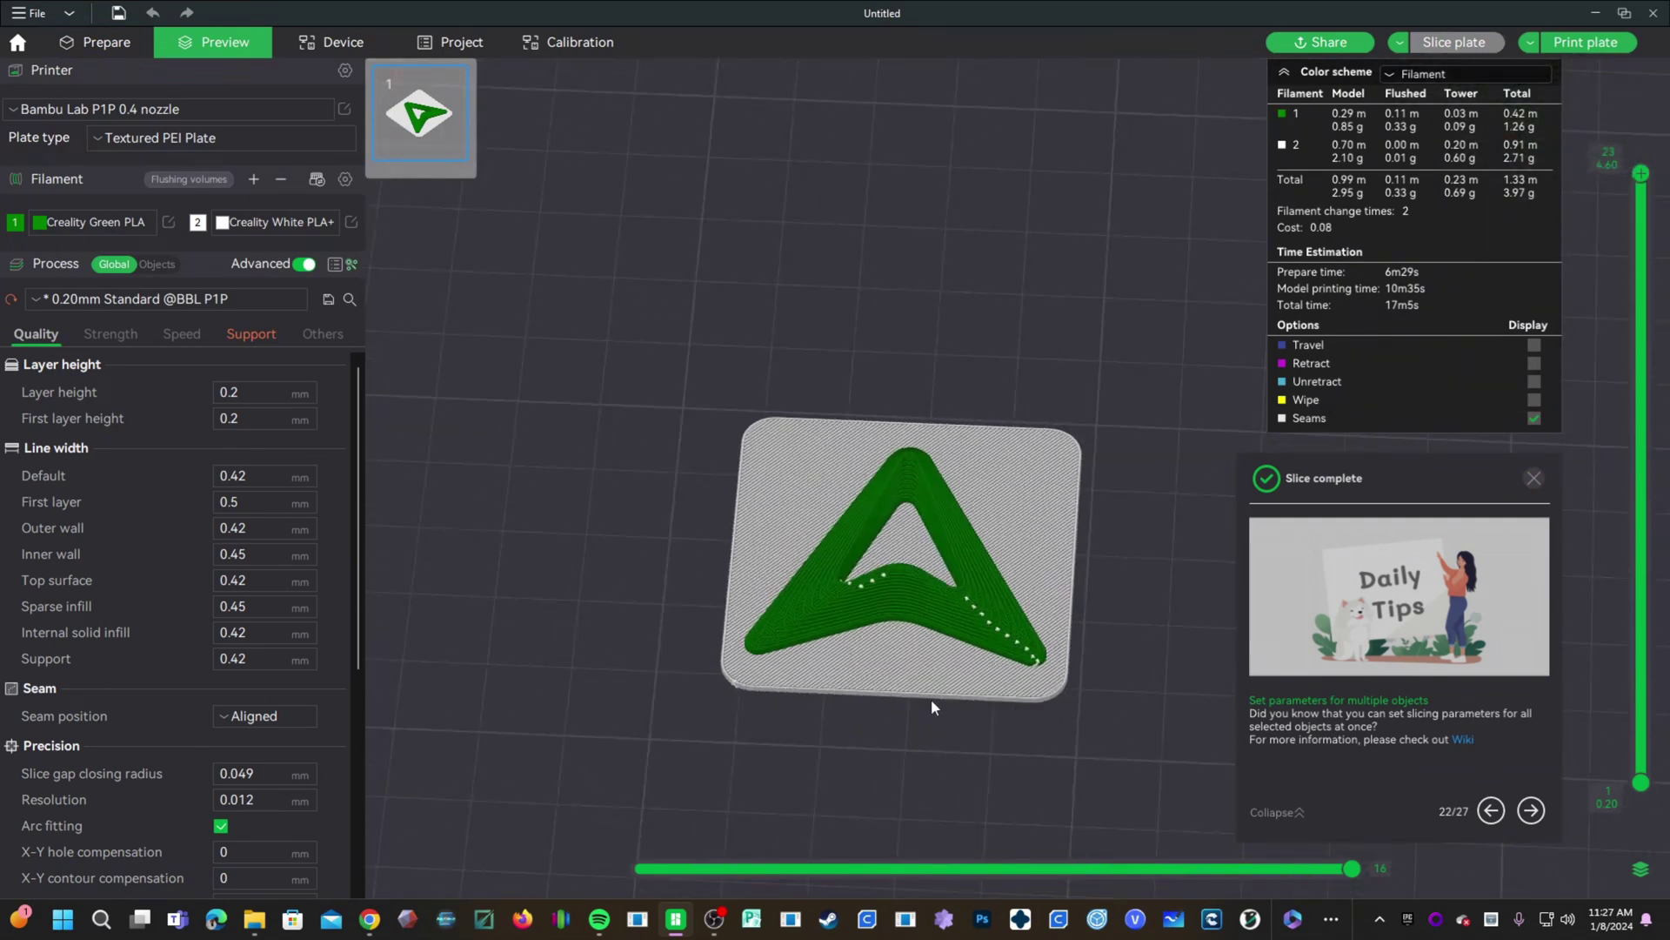
click(230, 720)
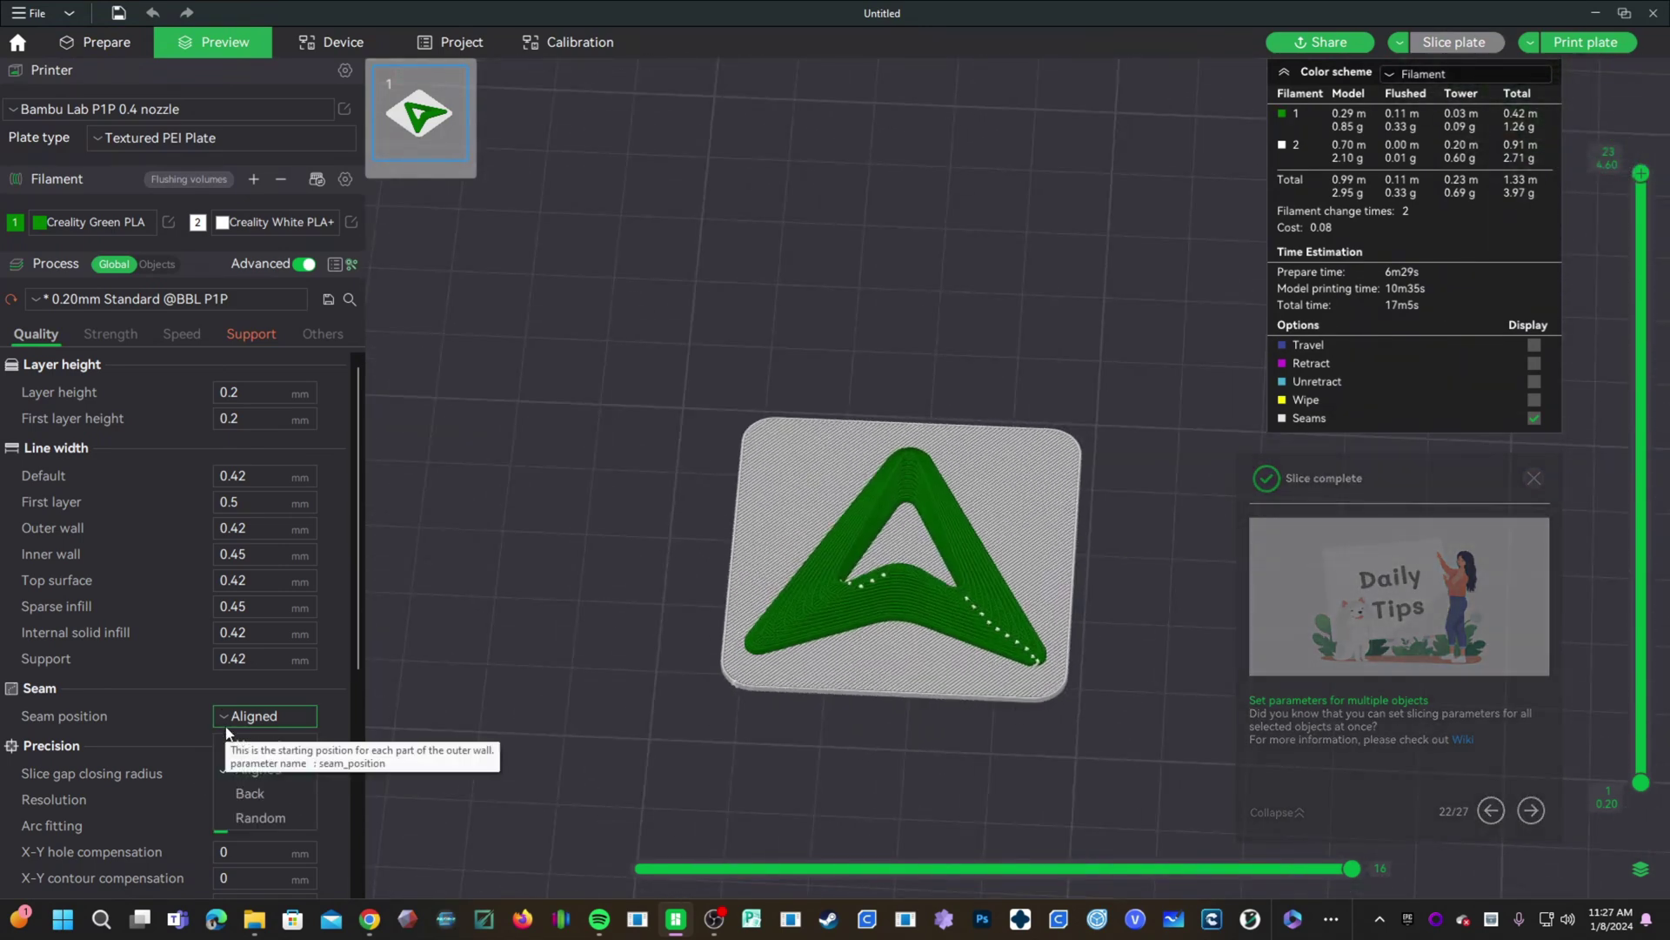
click(269, 793)
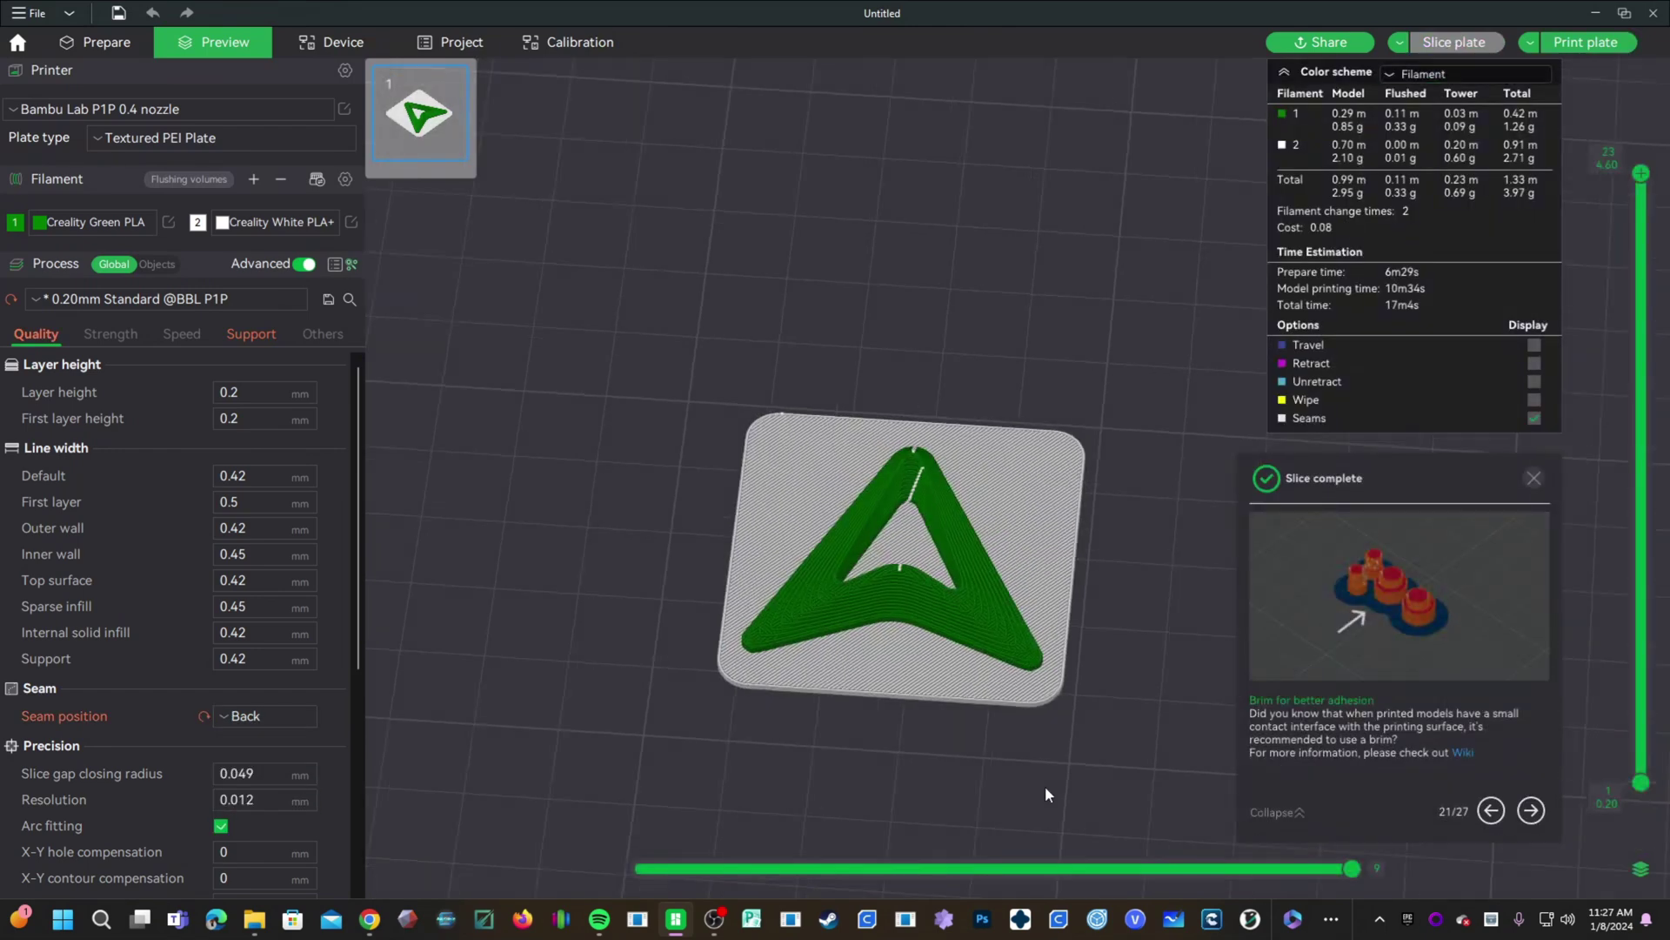
drag(1046, 786, 827, 653)
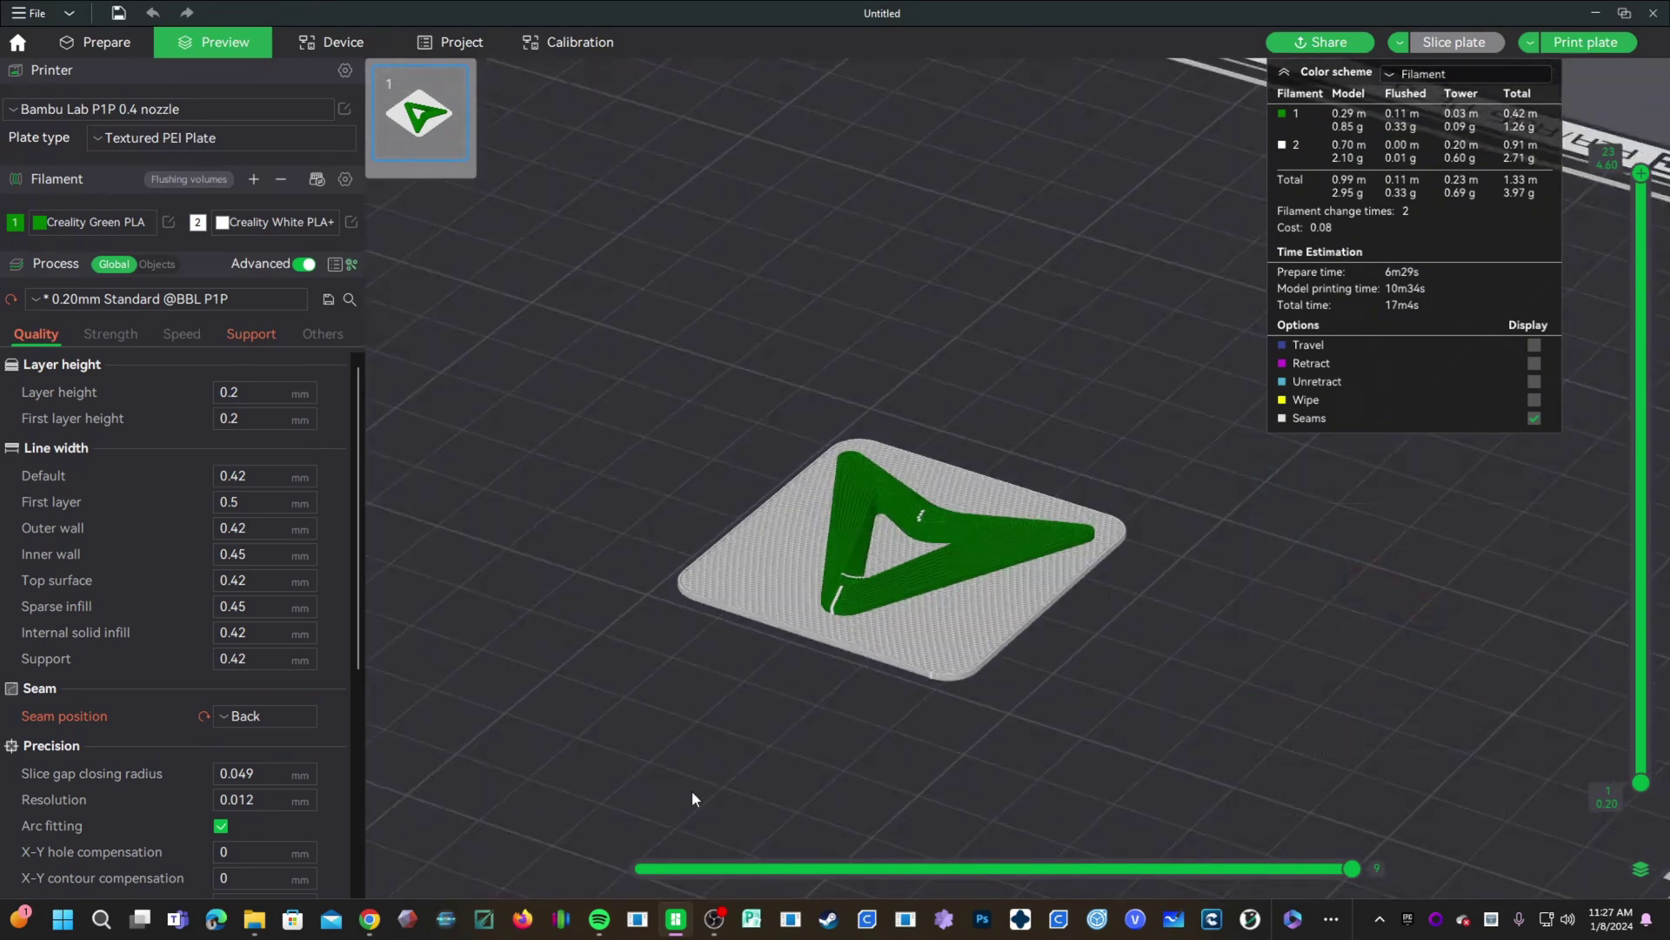
Step: Re-slice with Nearest seams, then return the seam position to Aligned and slice again
click(262, 712)
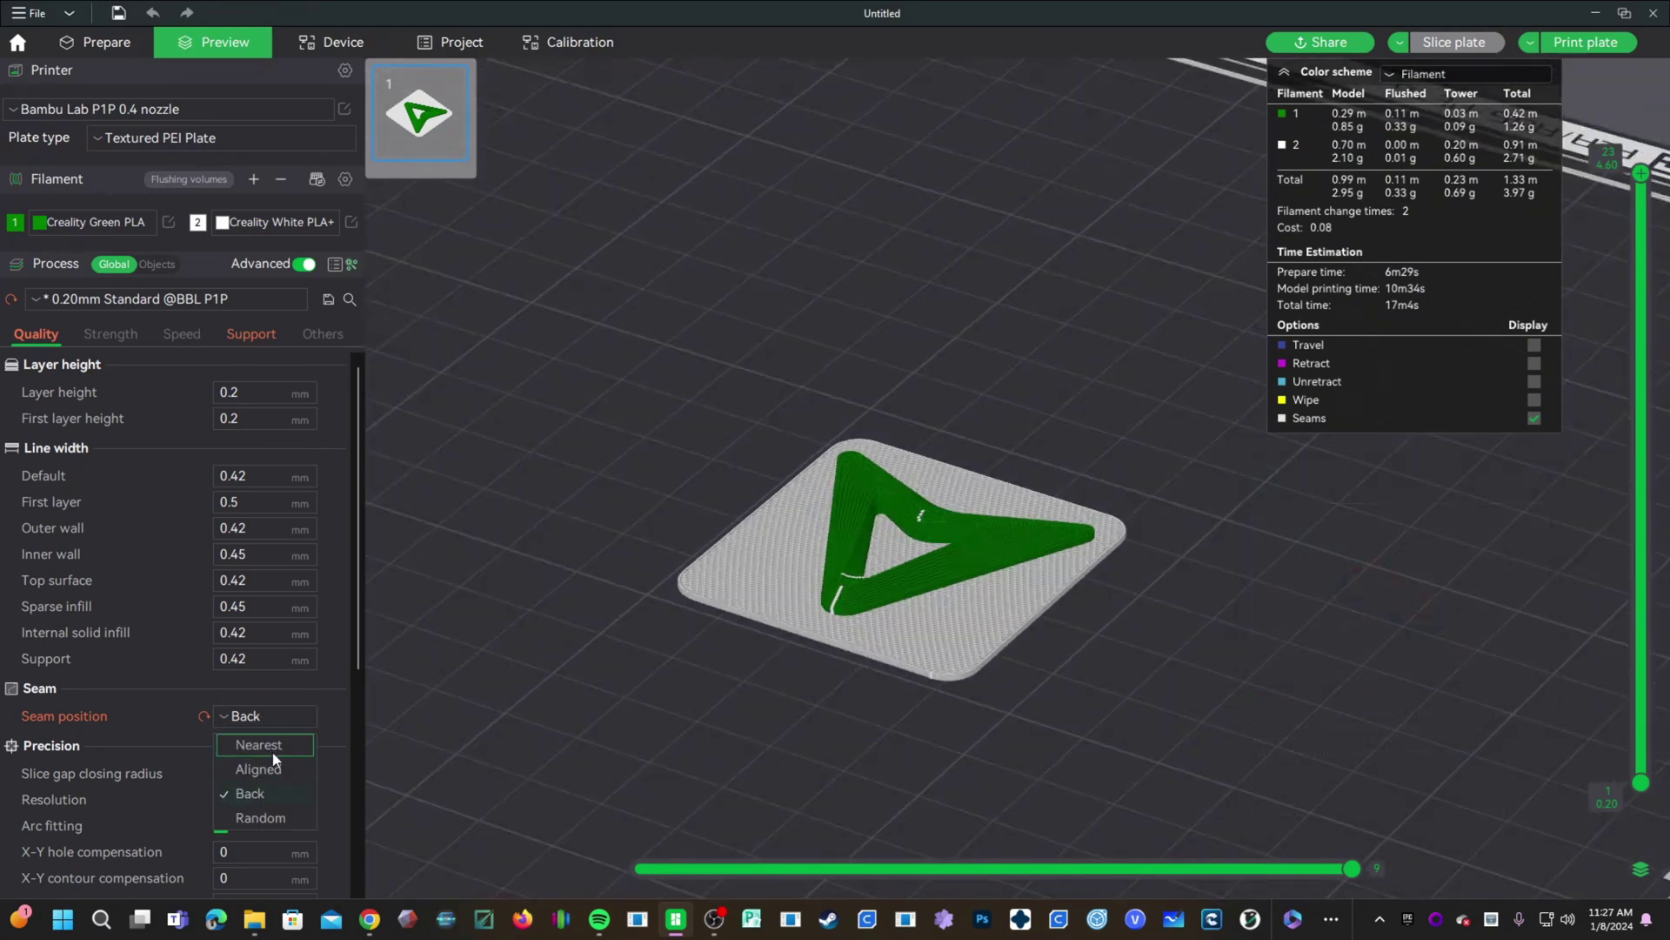
click(261, 746)
click(1464, 45)
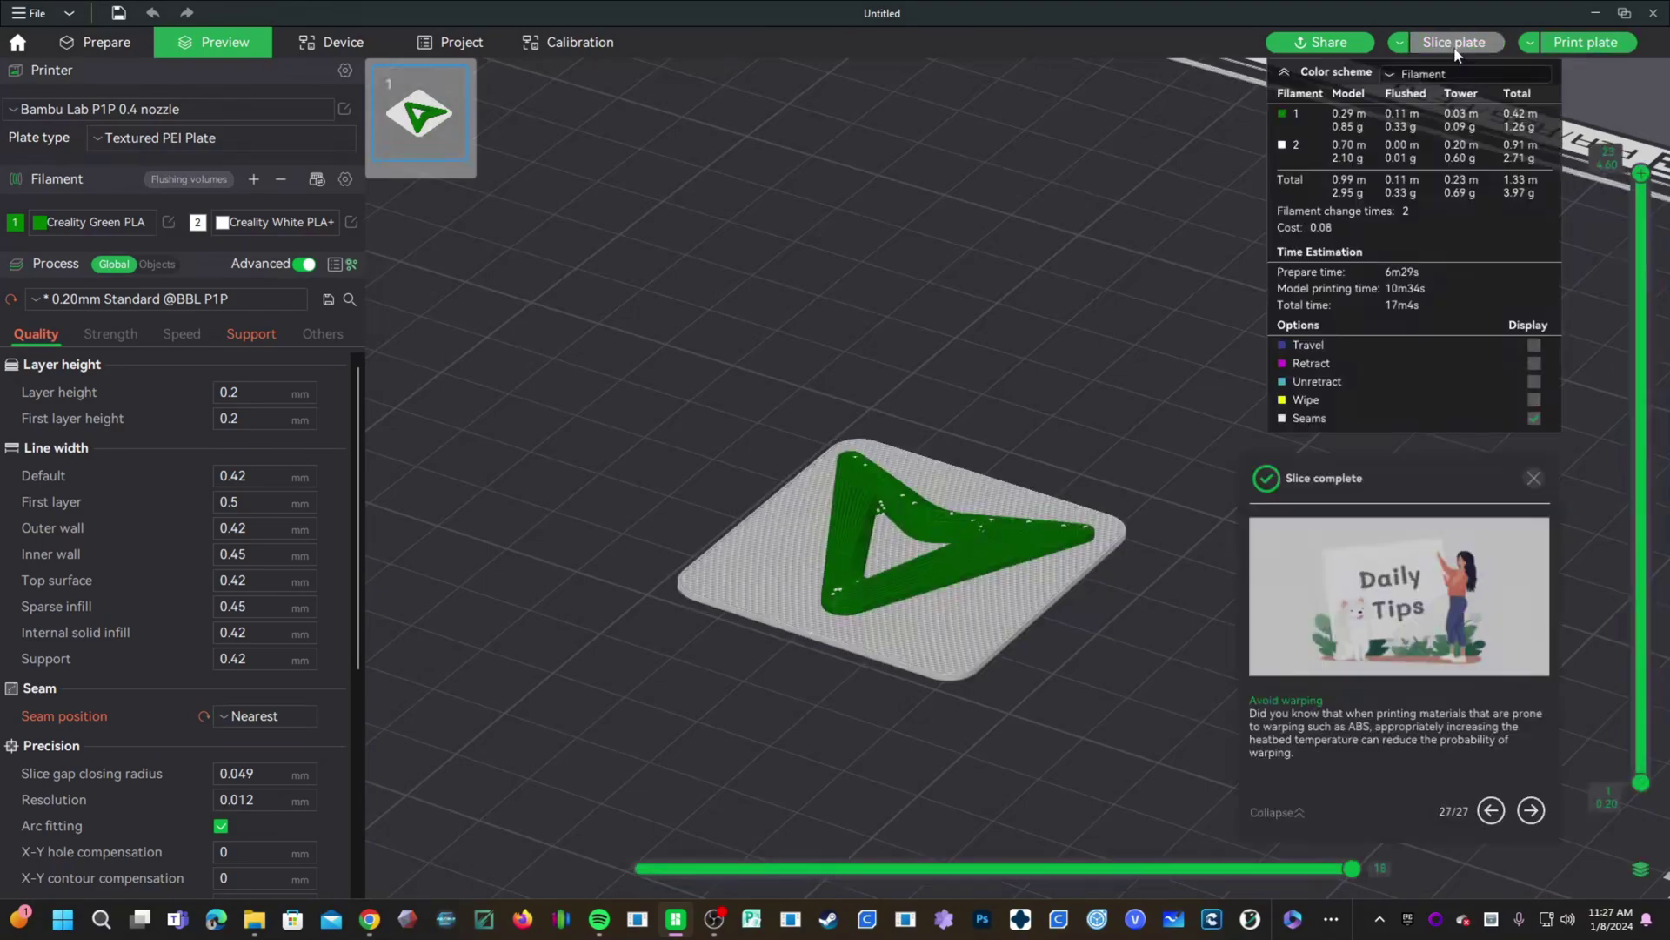
drag(764, 691, 593, 727)
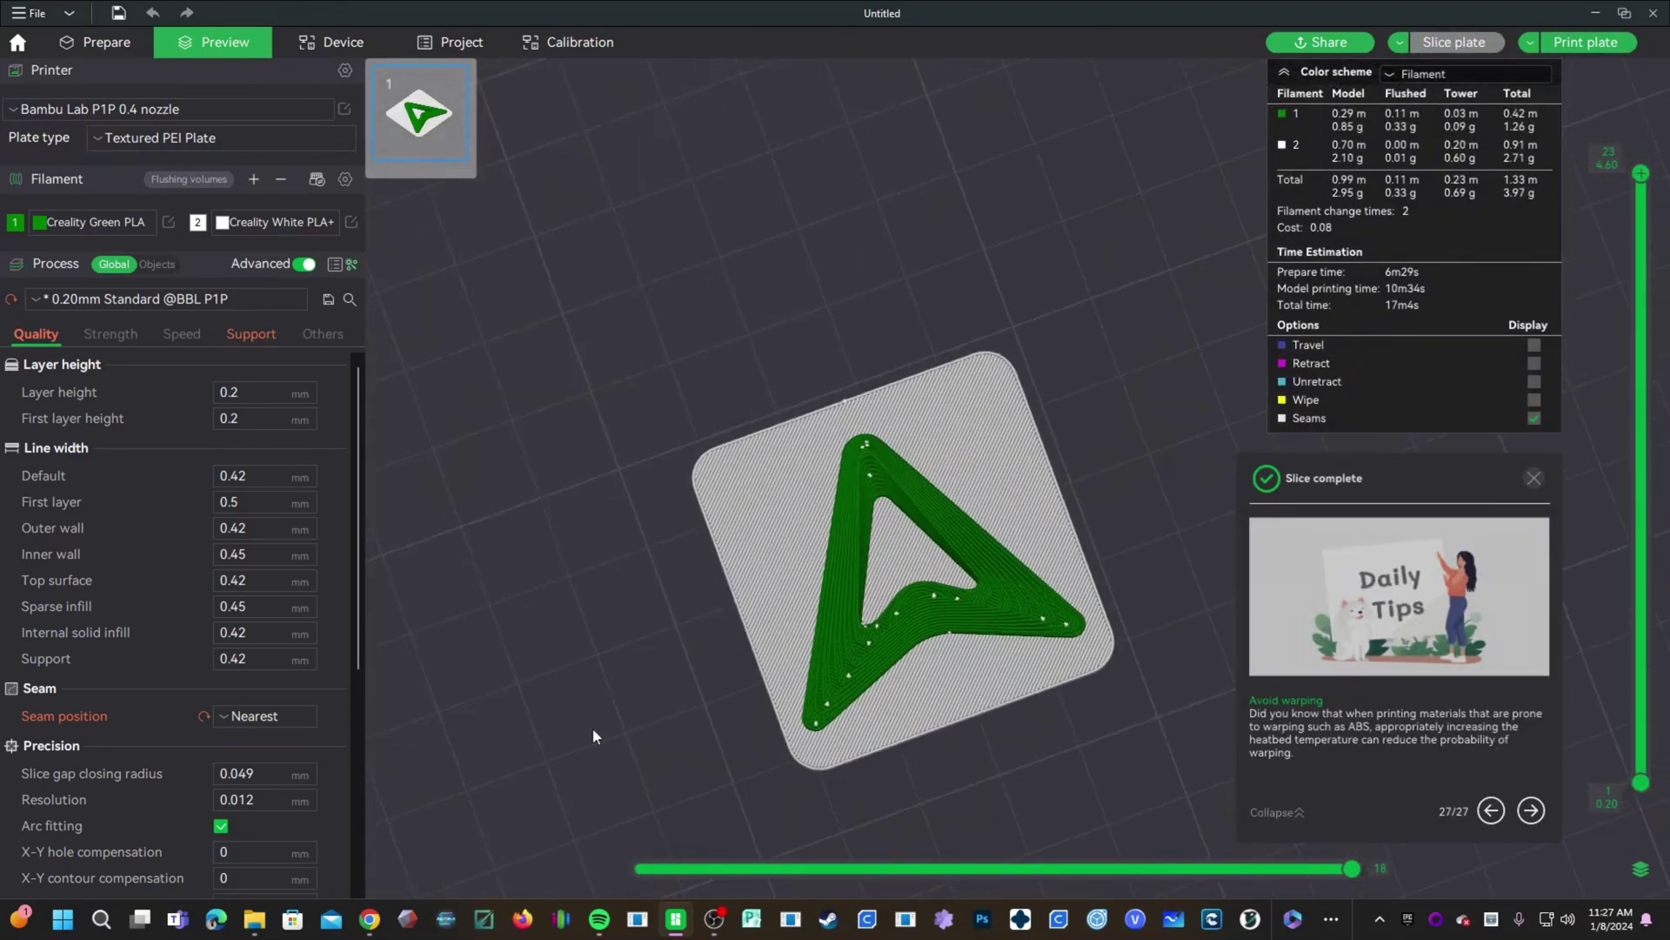
click(228, 718)
click(253, 765)
click(1428, 43)
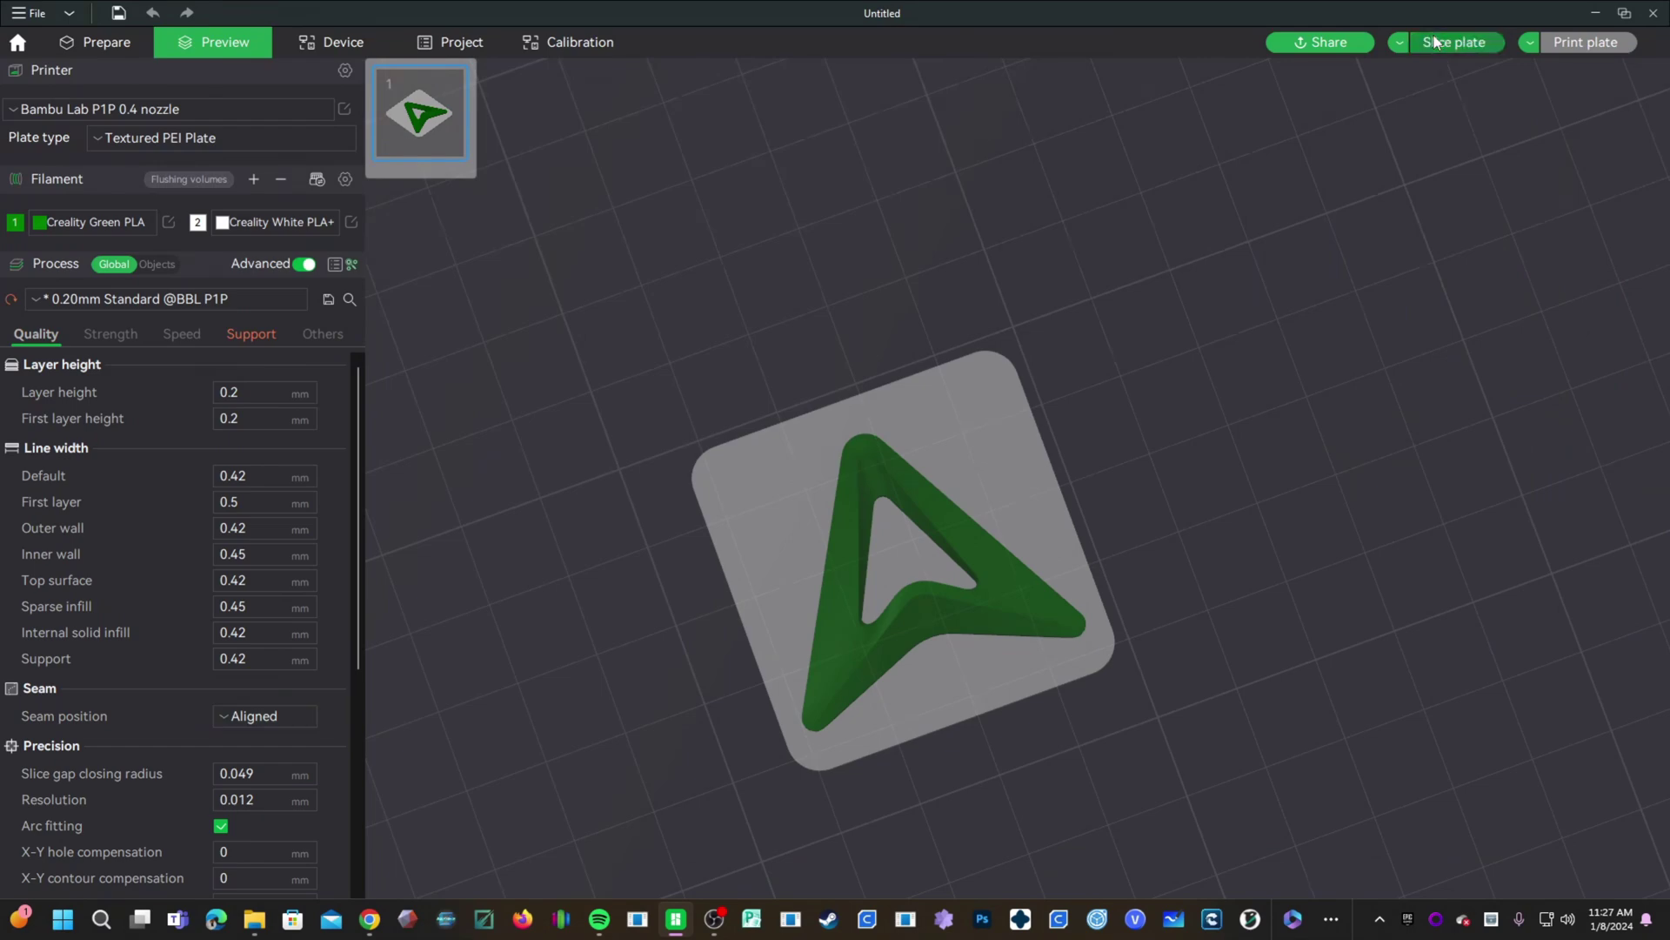
Step: Rotate the arrow tile about the Z axis in the Prepare view
click(113, 41)
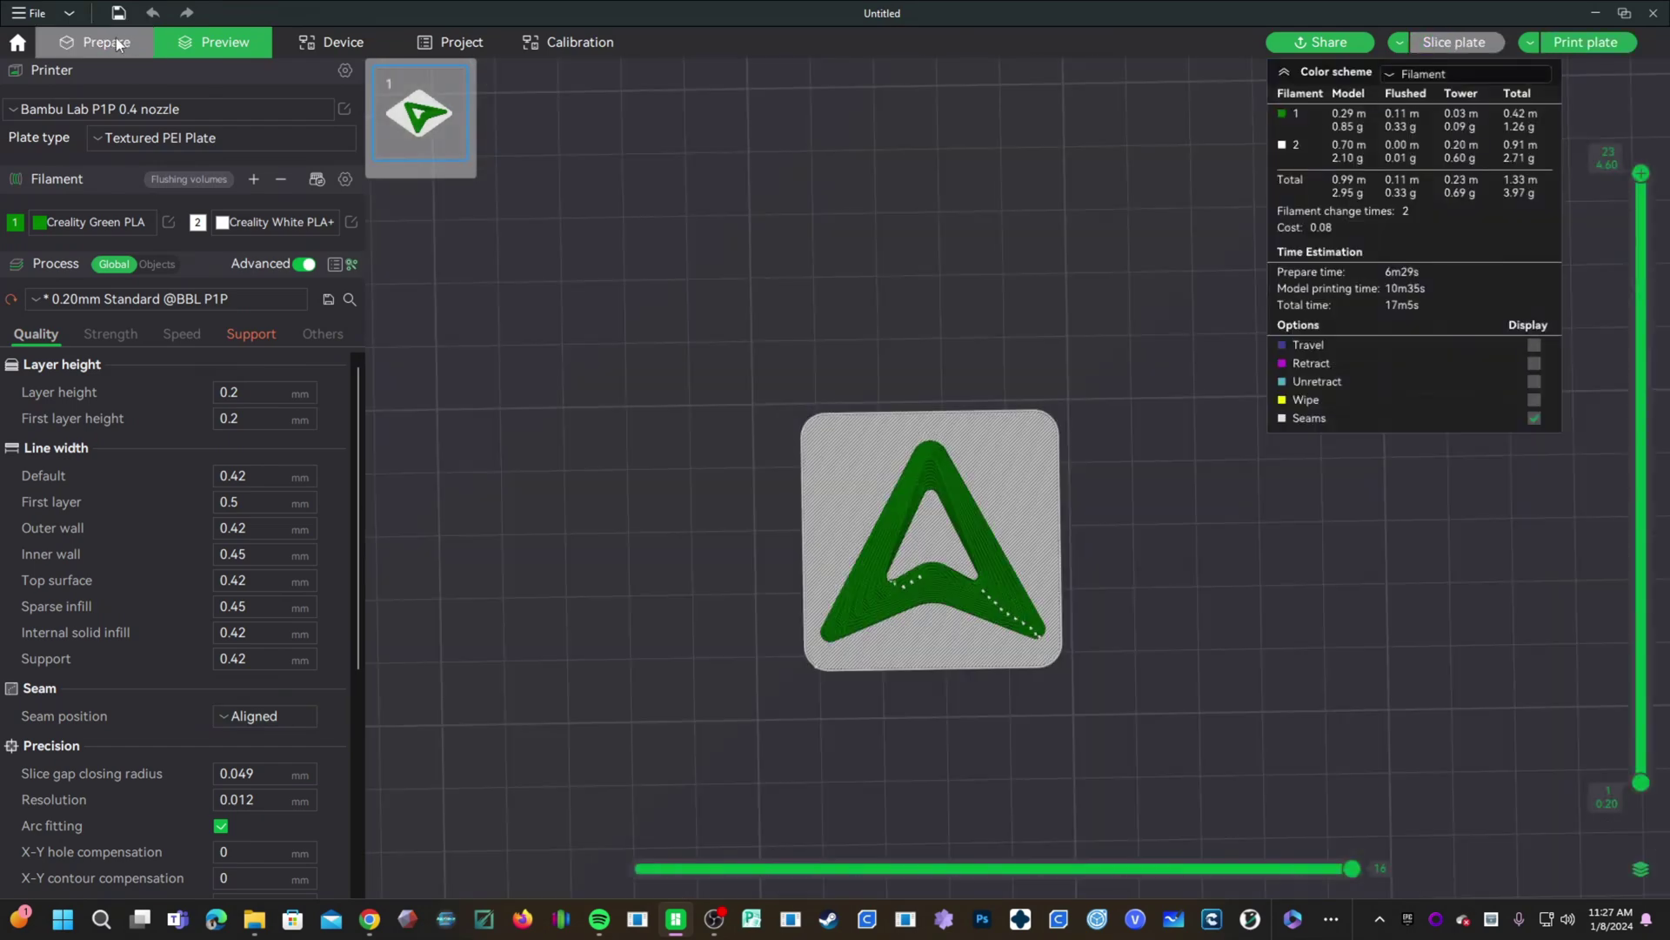
click(883, 488)
click(967, 90)
scroll(1218, 491, down, 6)
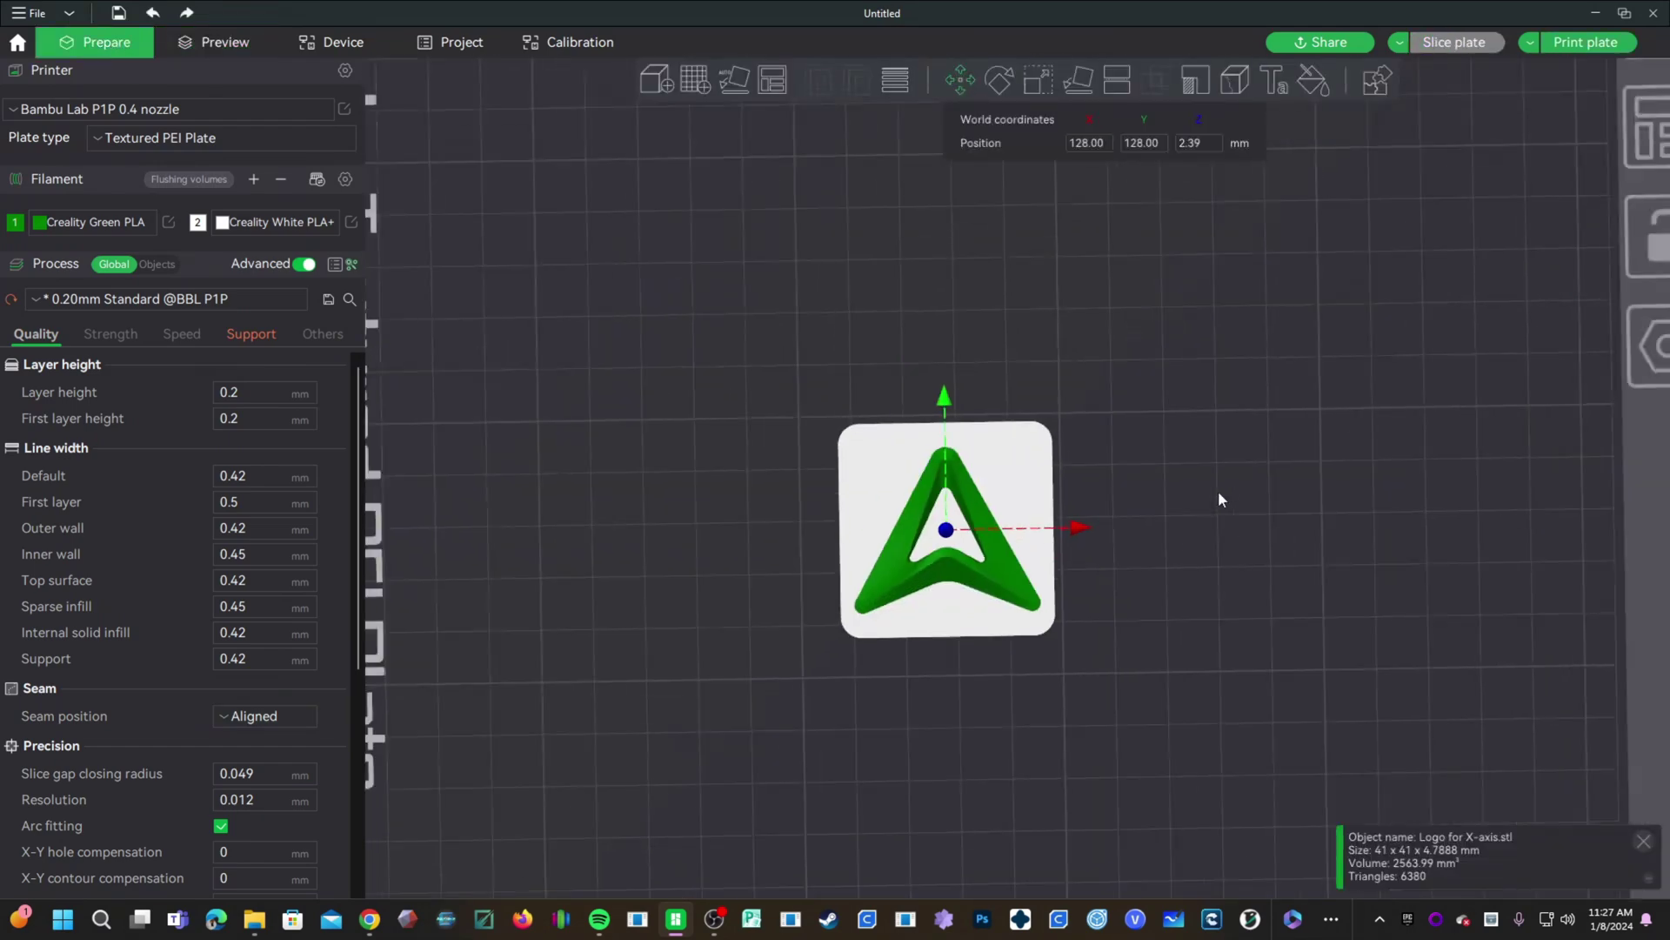
scroll(1135, 614, down, 1)
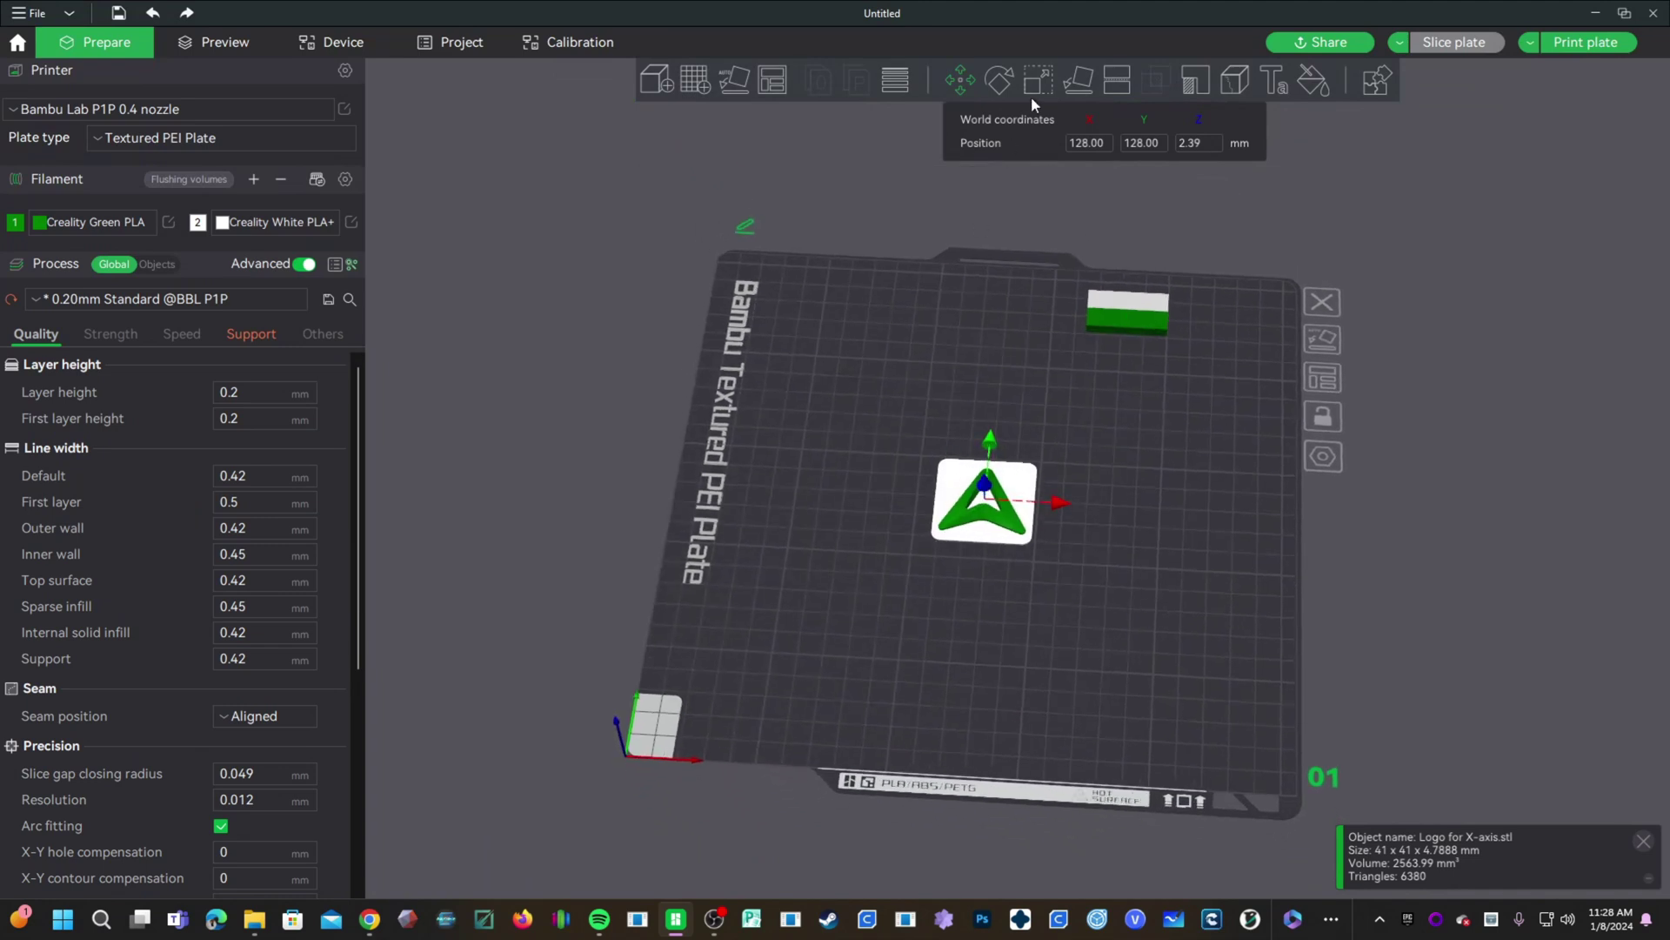
click(1000, 82)
drag(1073, 484, 883, 541)
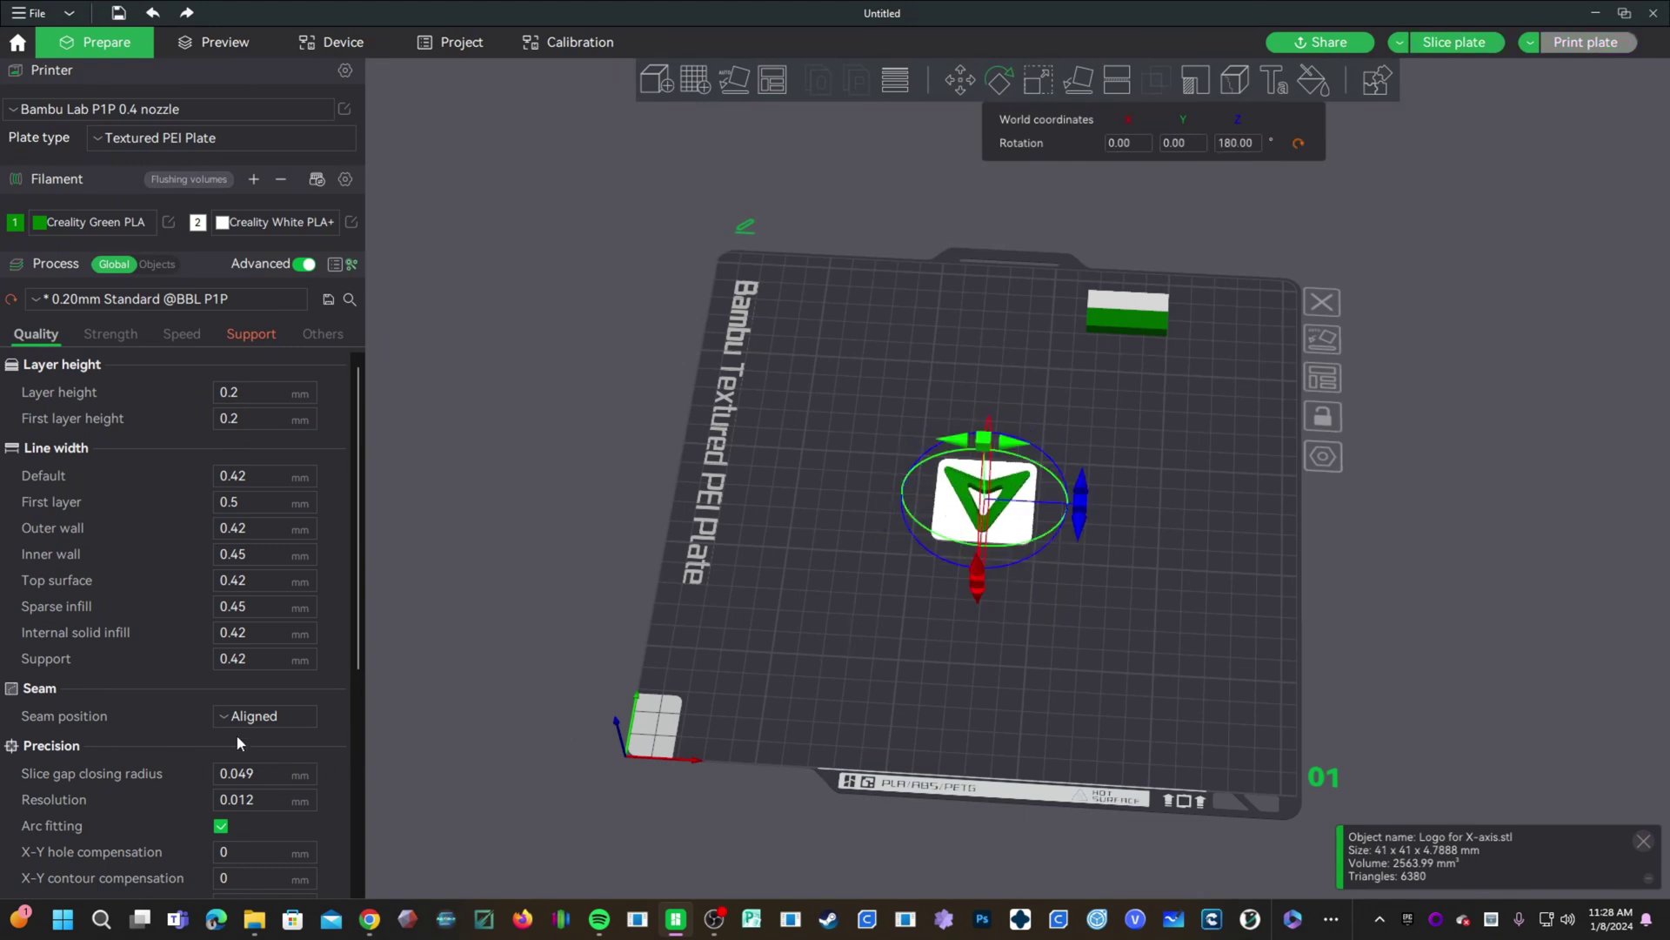
Step: Set the seam position to Back and slice the plate
click(261, 716)
click(259, 793)
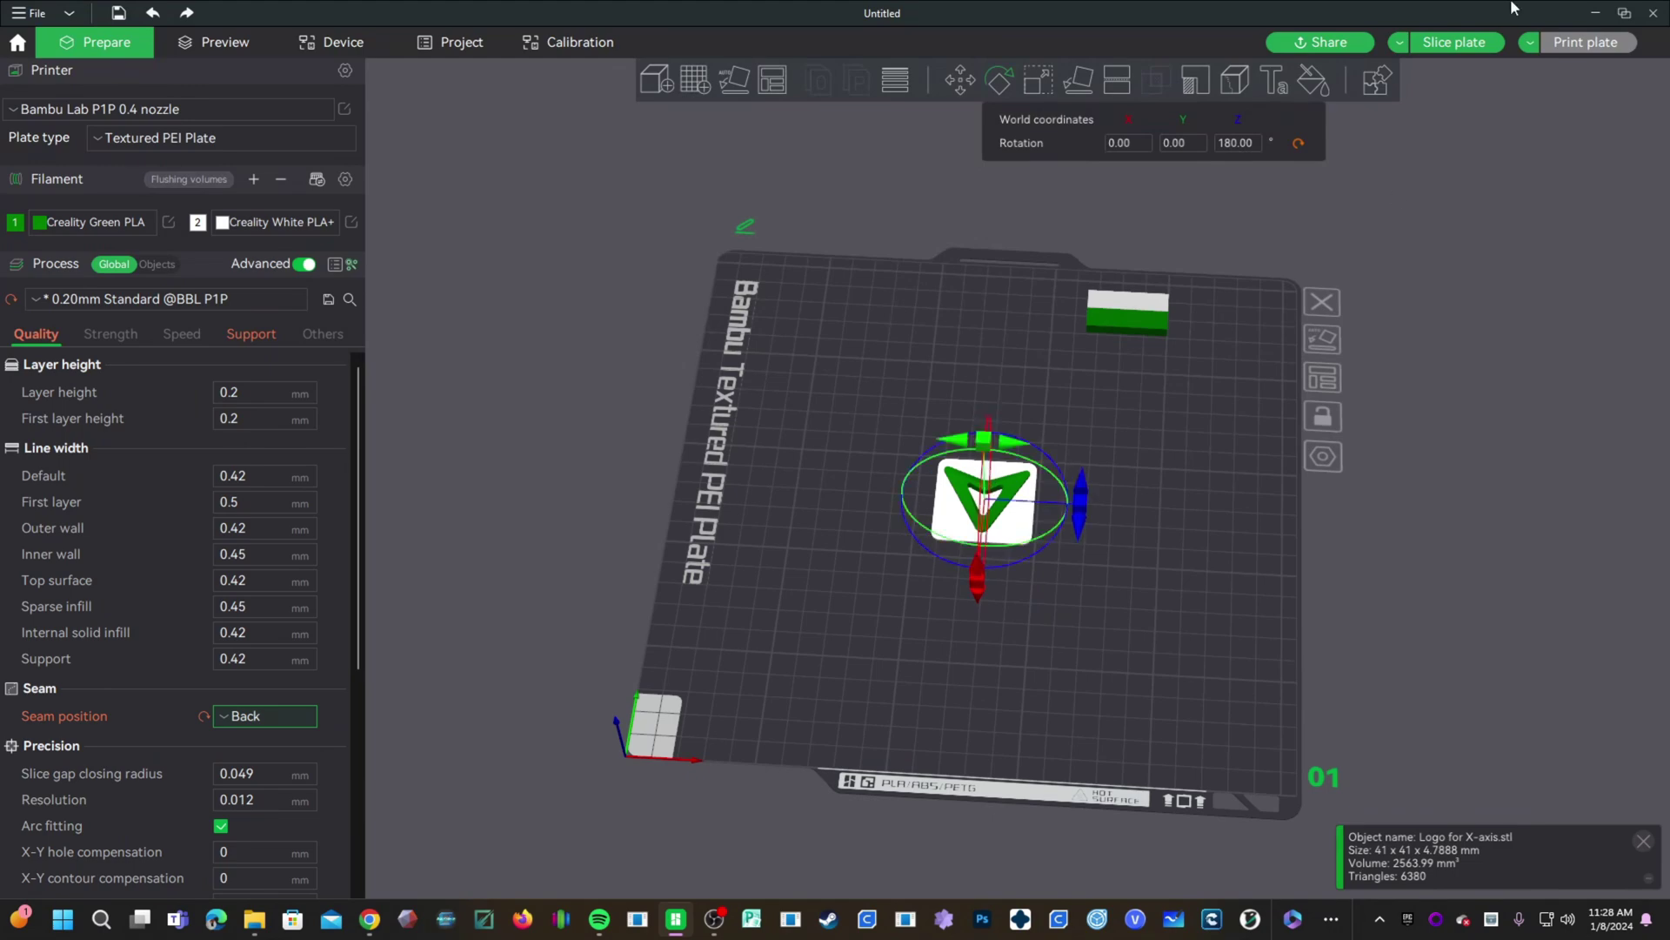
click(1445, 44)
drag(898, 764, 1011, 728)
Step: Zoom and tilt the sliced preview to check the seam, then go back to Prepare
scroll(1011, 728, up, 5)
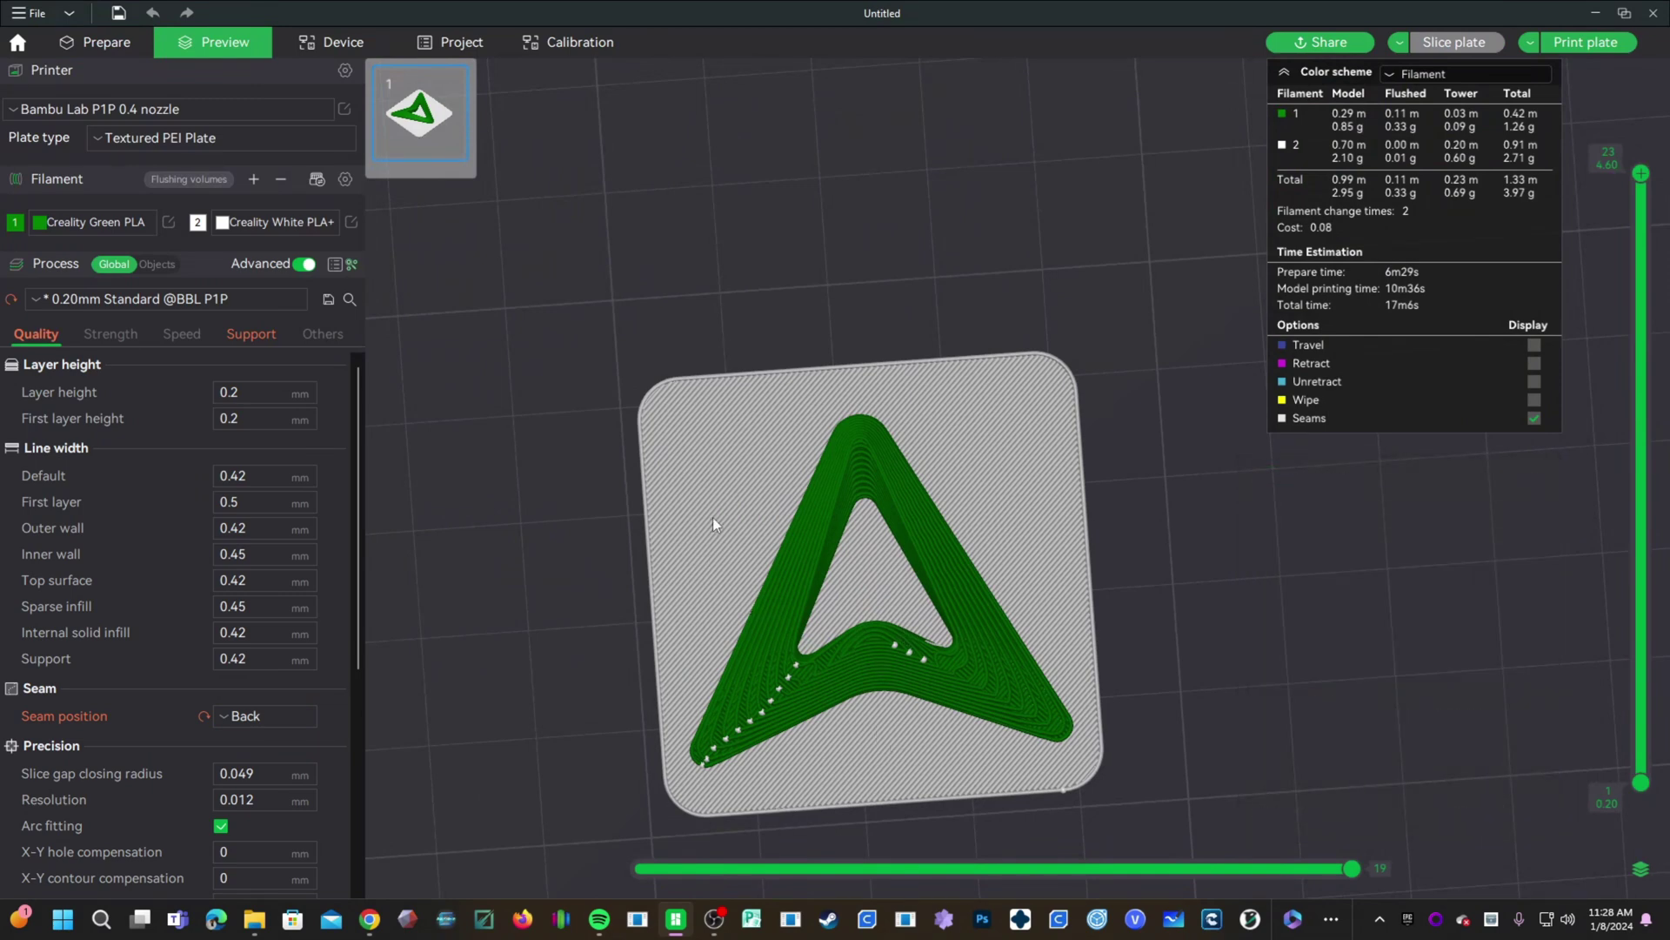
drag(1175, 605, 1087, 559)
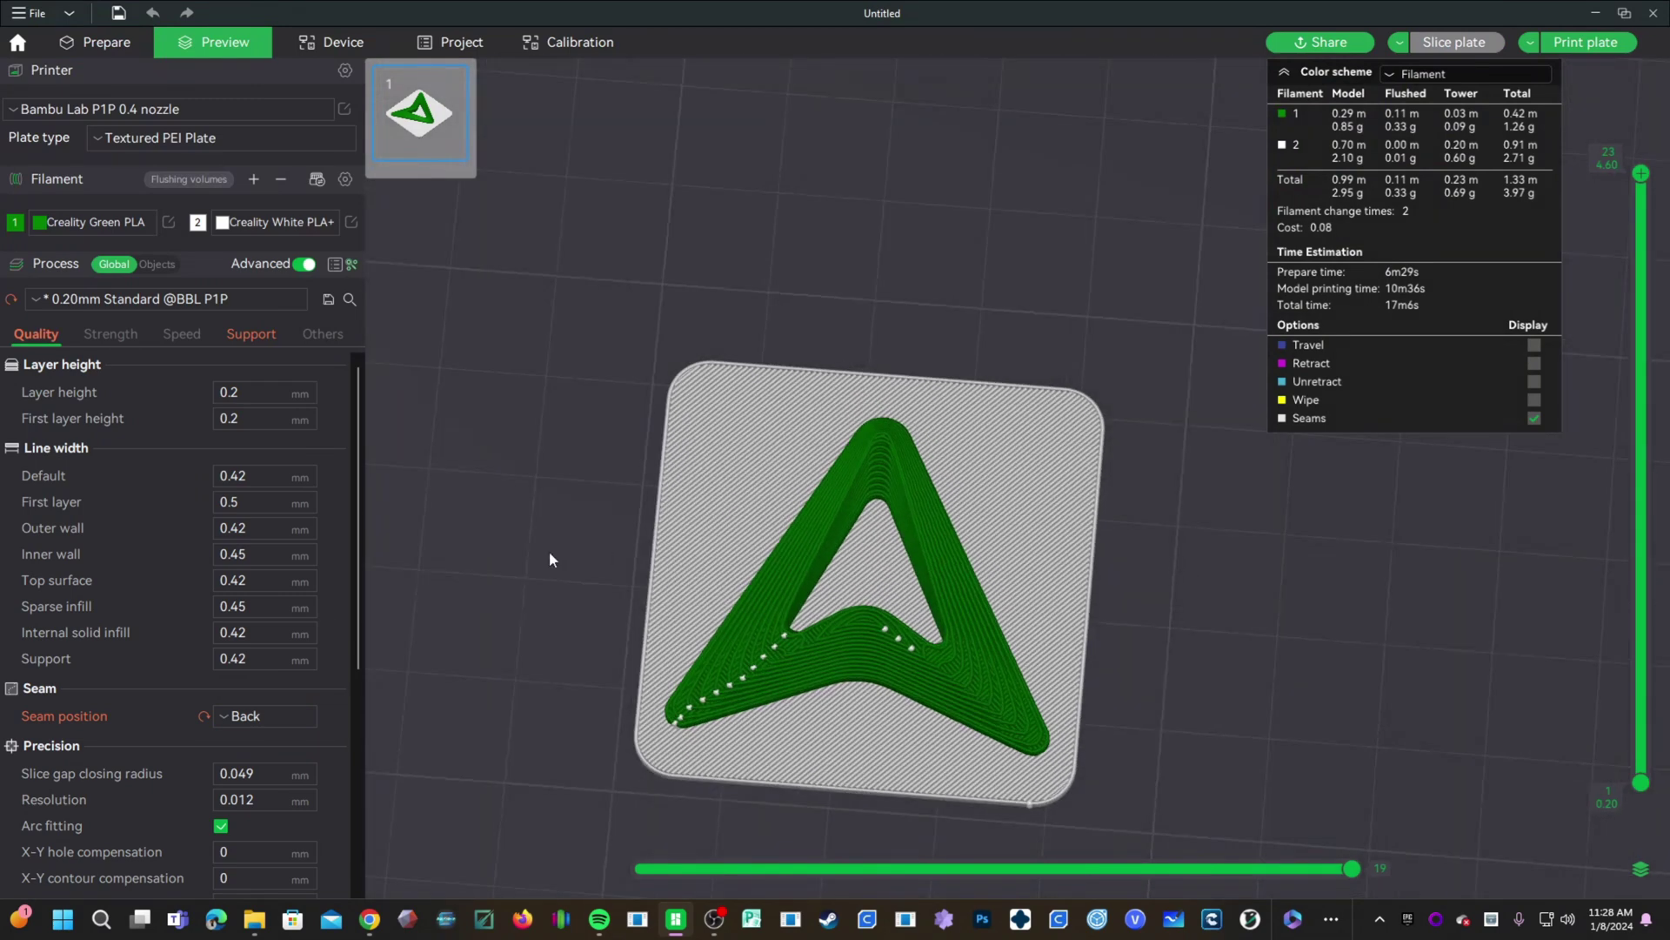
click(99, 35)
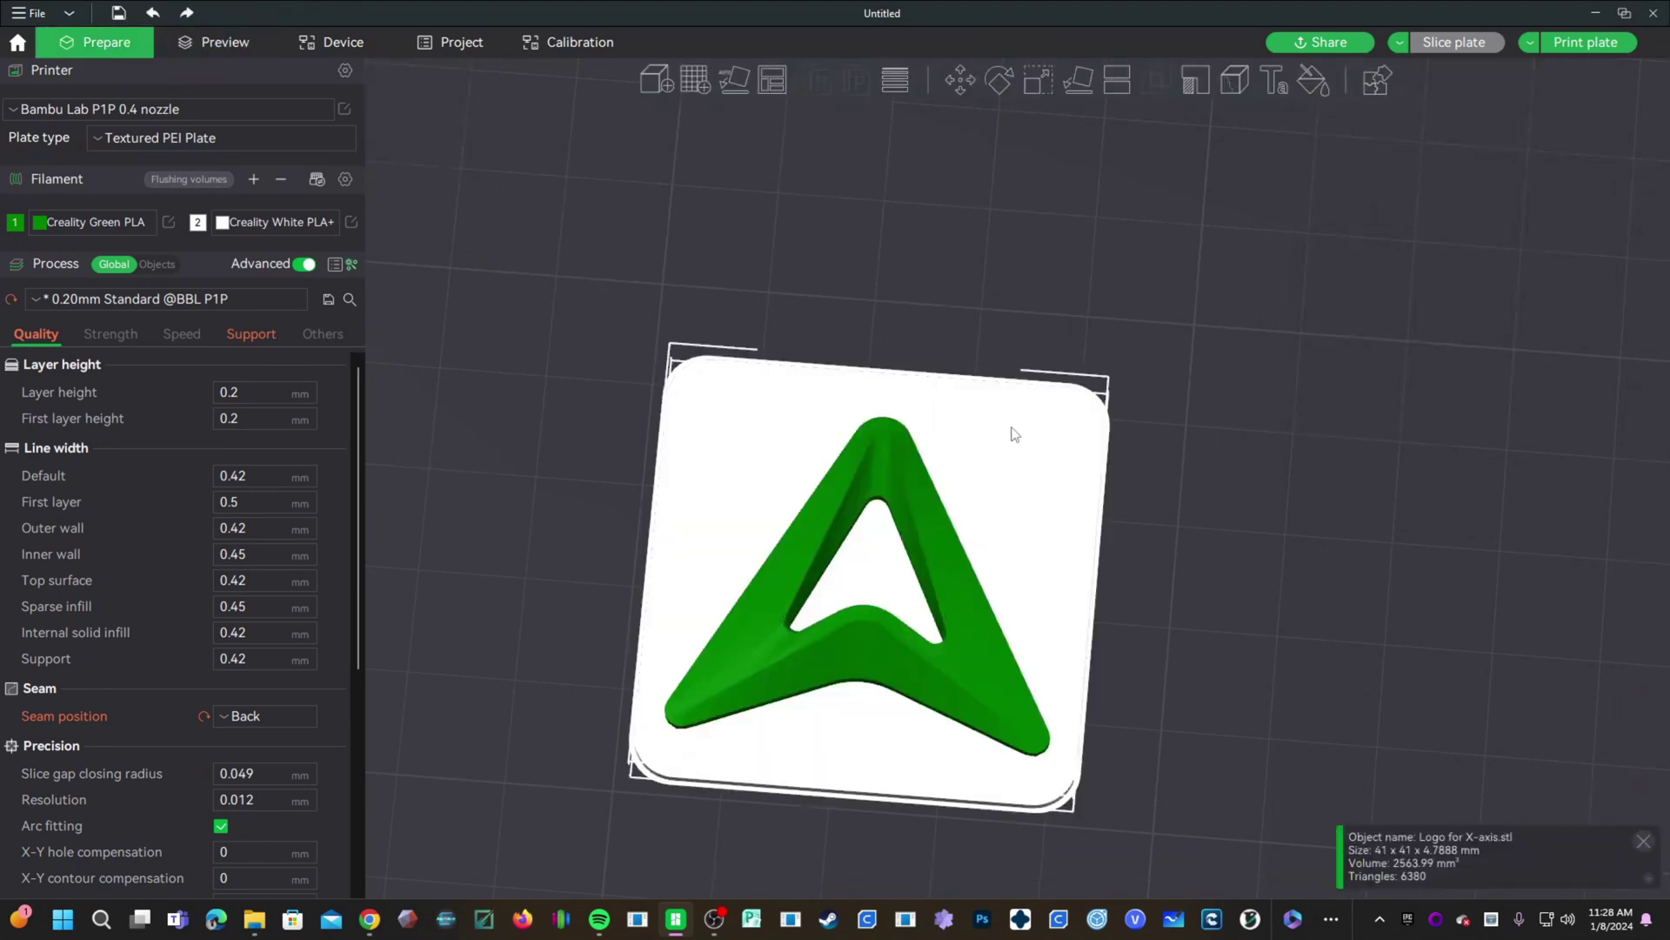
Step: Paint a seam stroke on the arrow's inner notch and check the re-sliced seam alignment
click(1230, 81)
drag(1233, 625, 1235, 587)
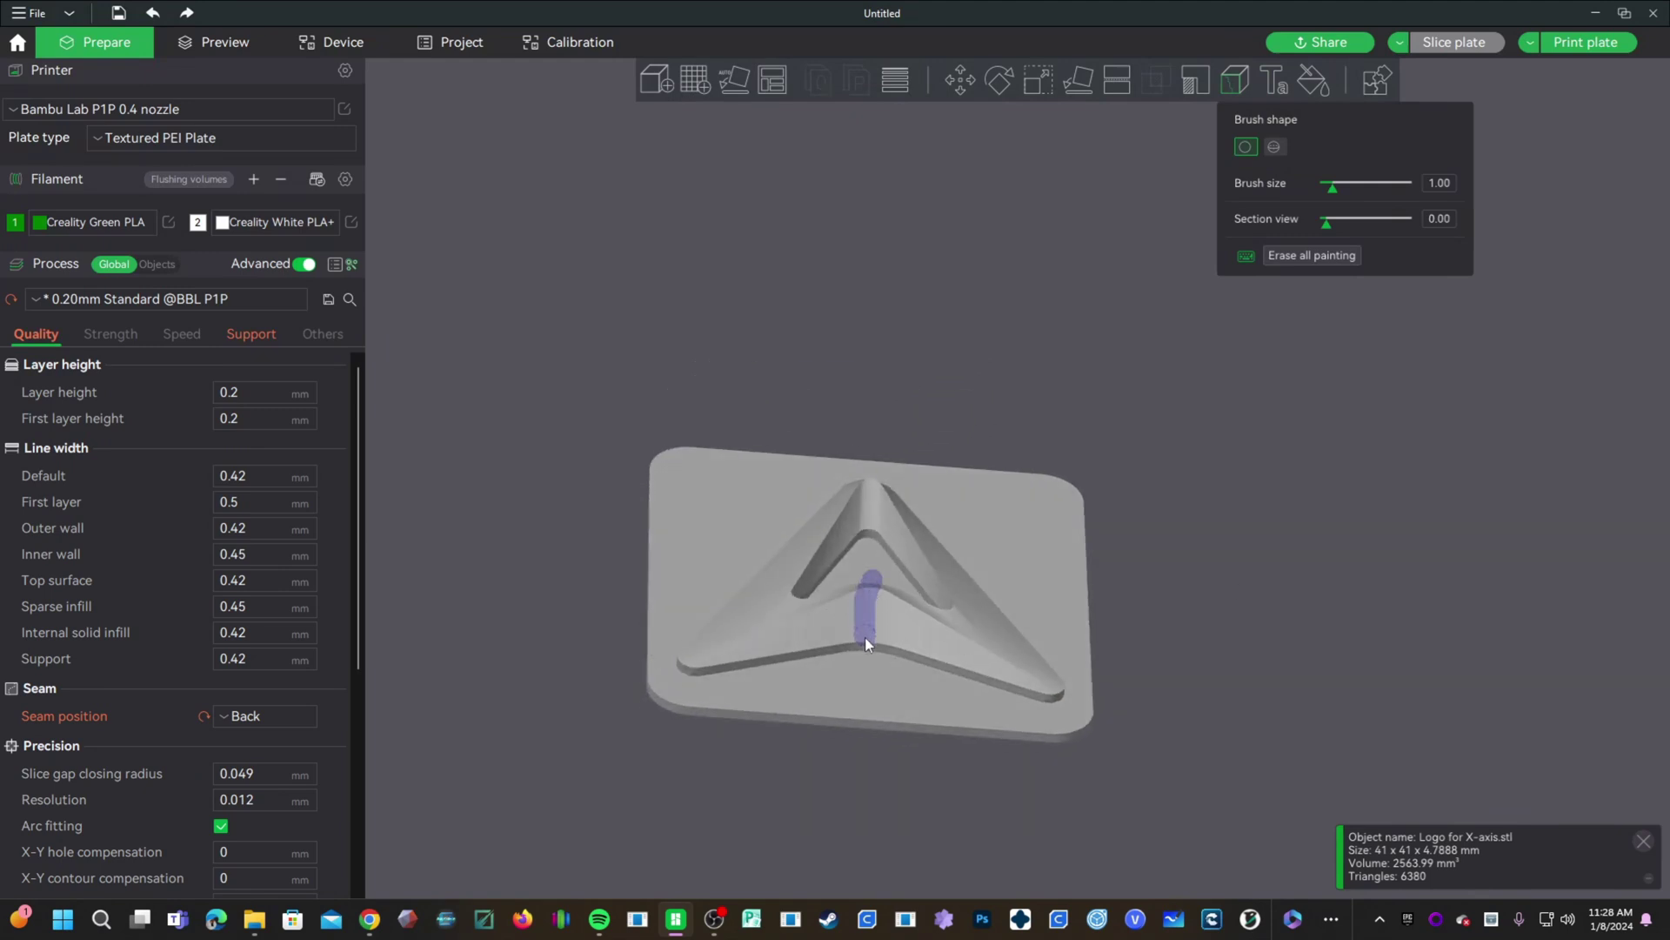
drag(1189, 729, 1193, 794)
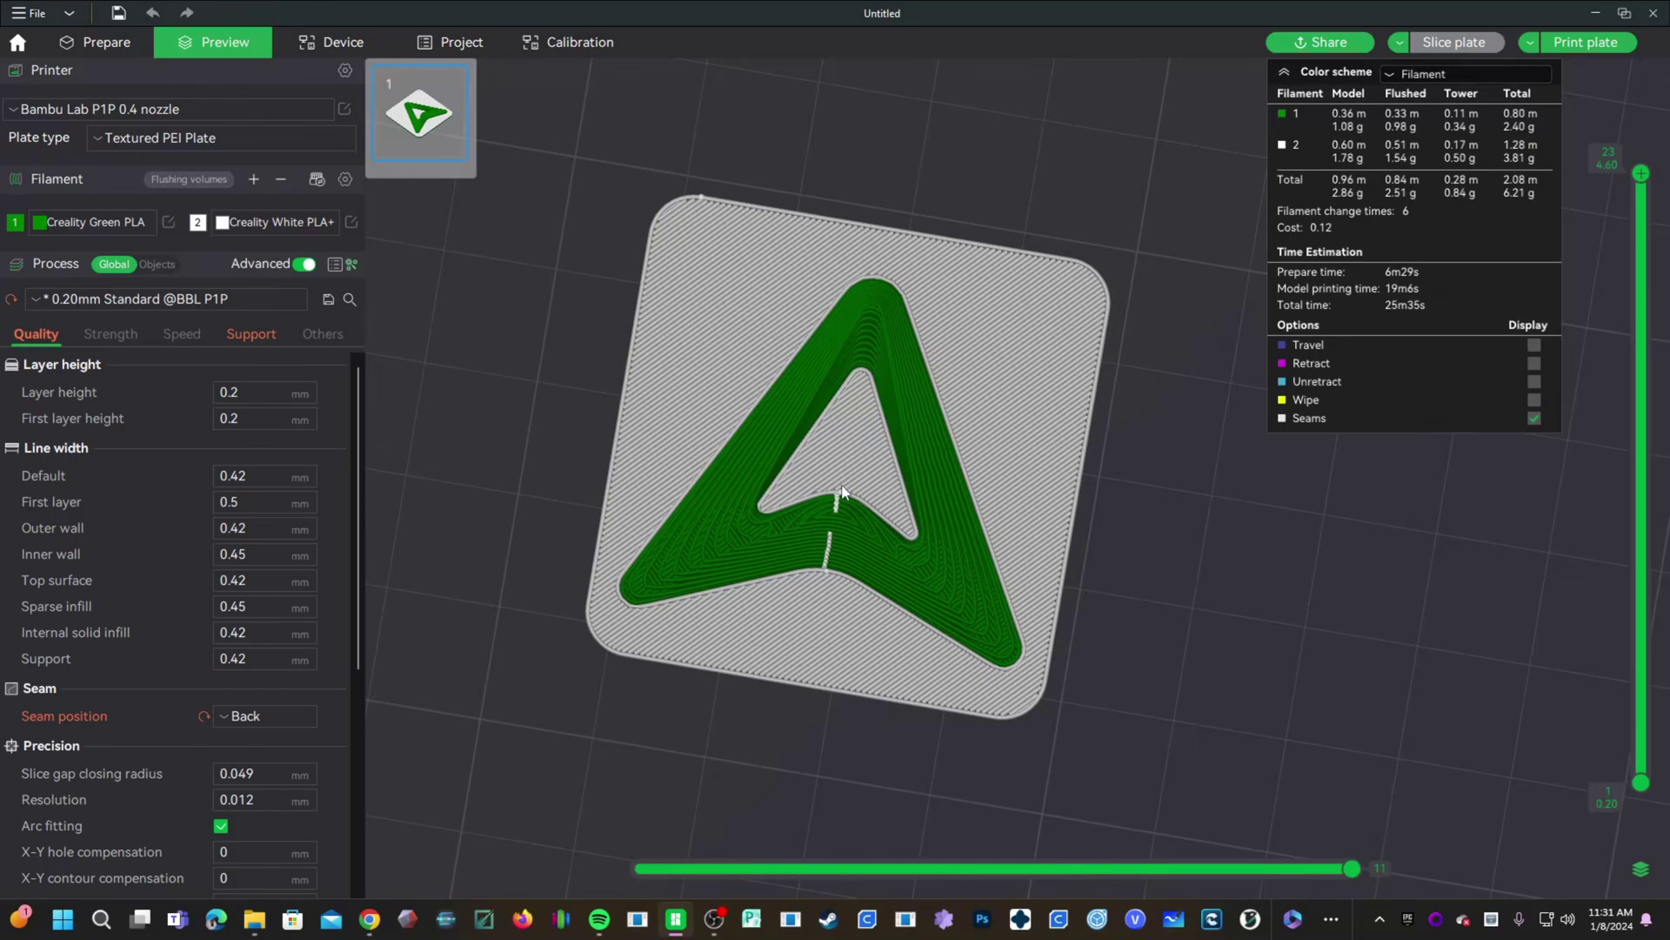
drag(823, 727, 1225, 730)
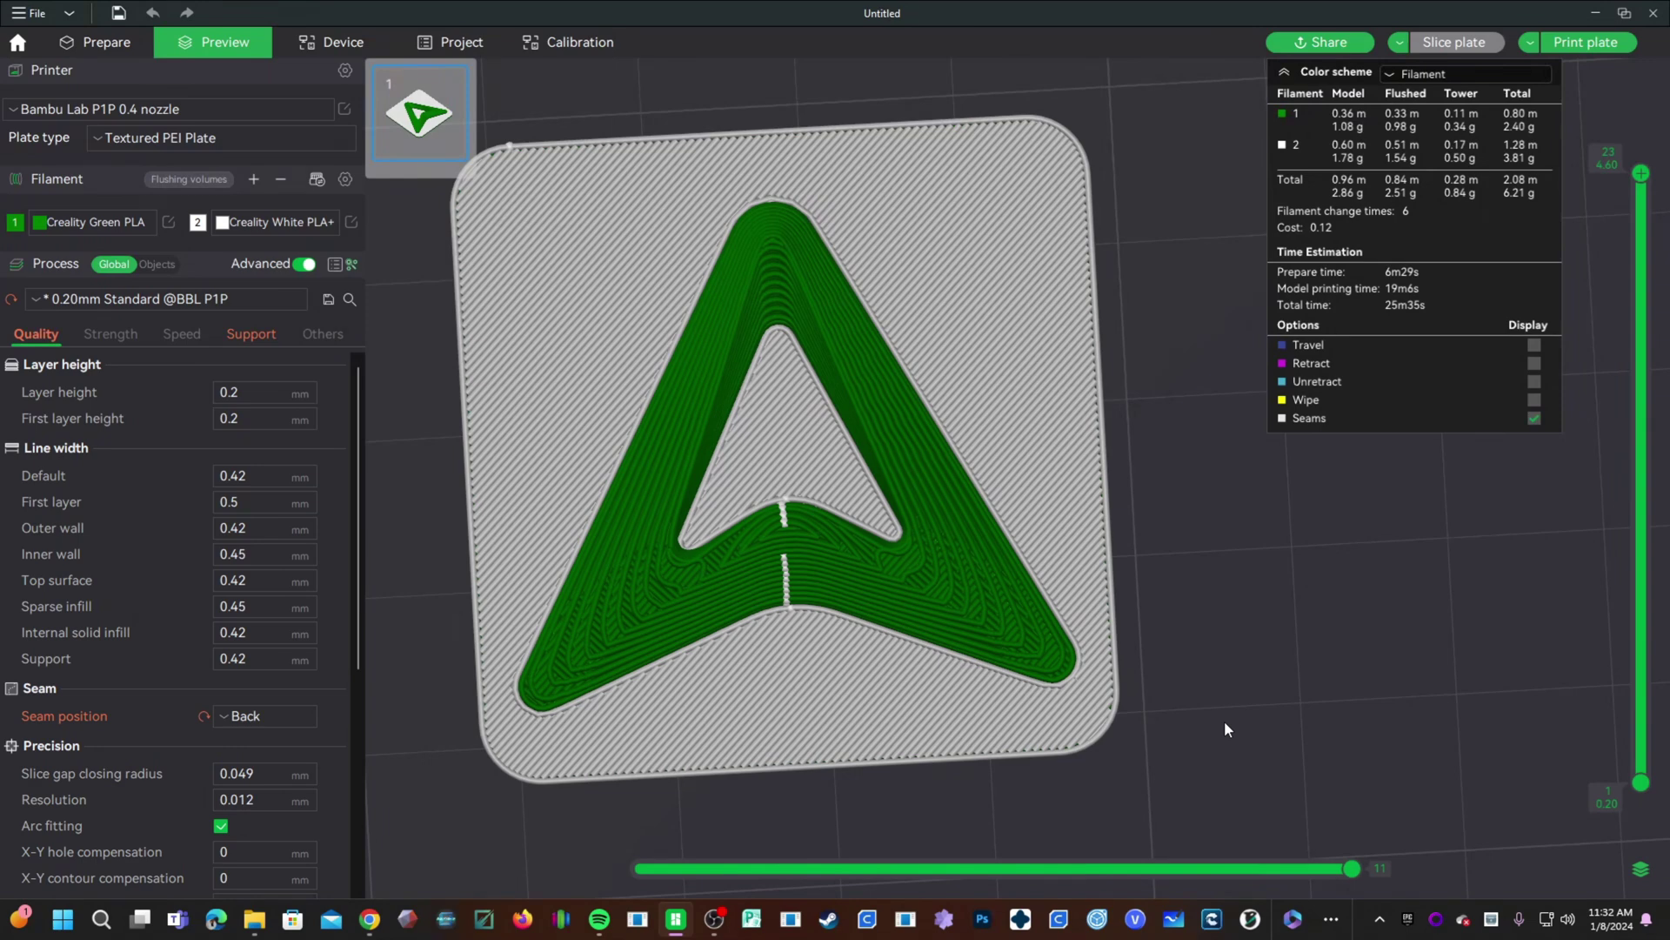
Step: Set outer wall speed to 150 mm/s and inner wall speed to 200 mm/s
click(97, 332)
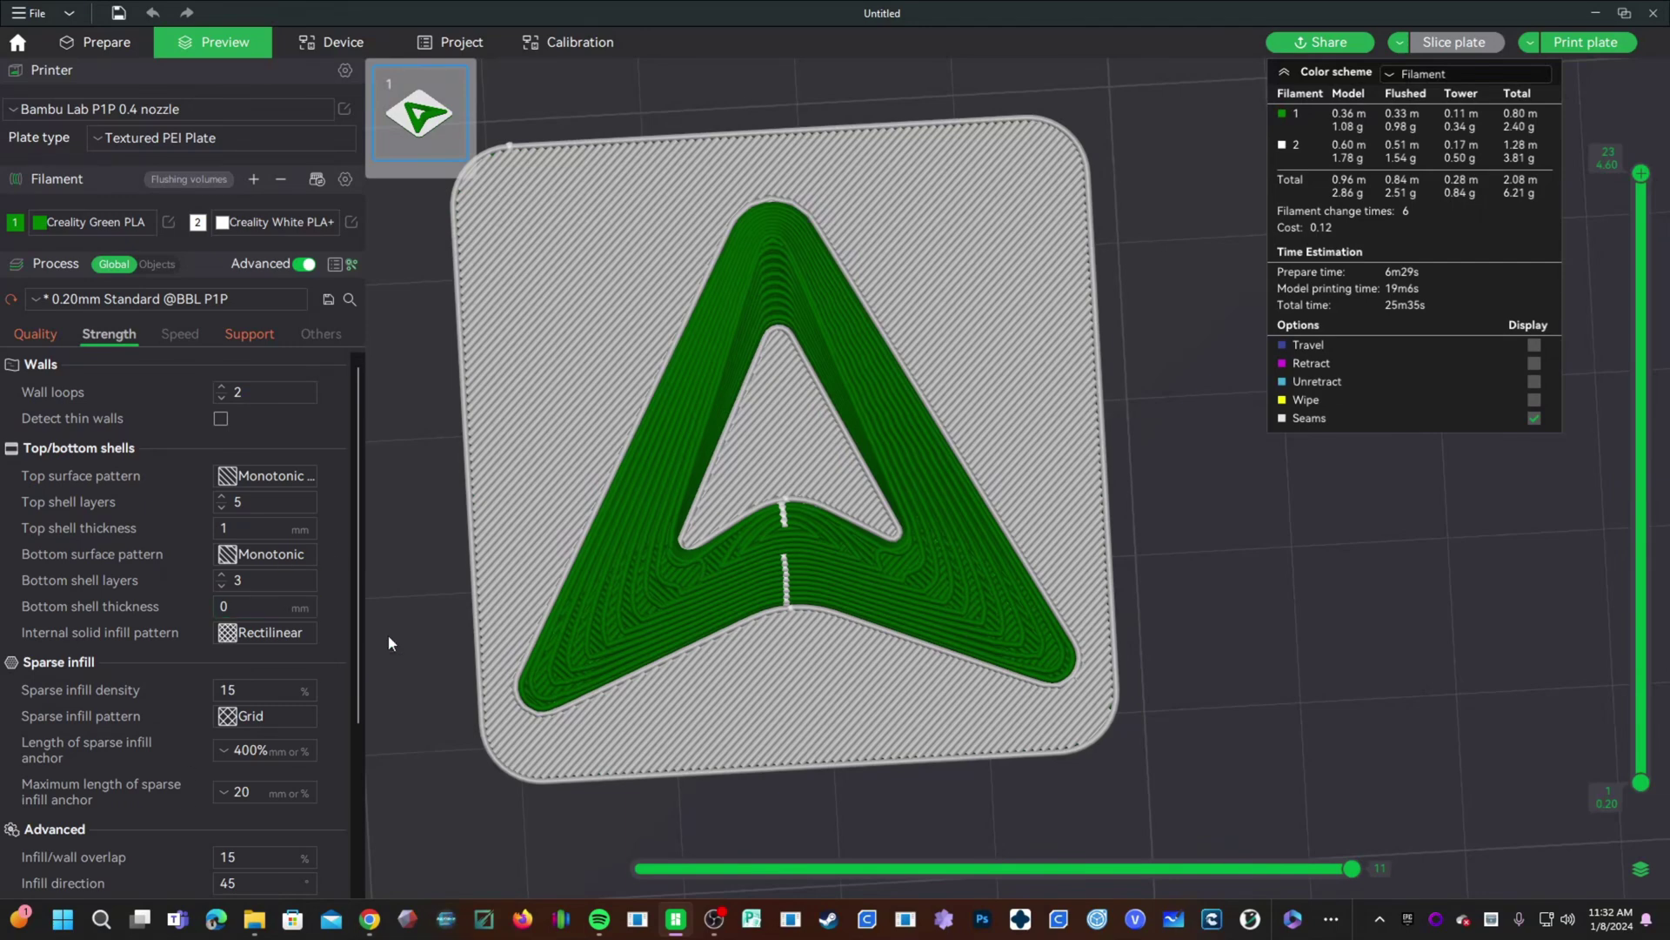
click(163, 335)
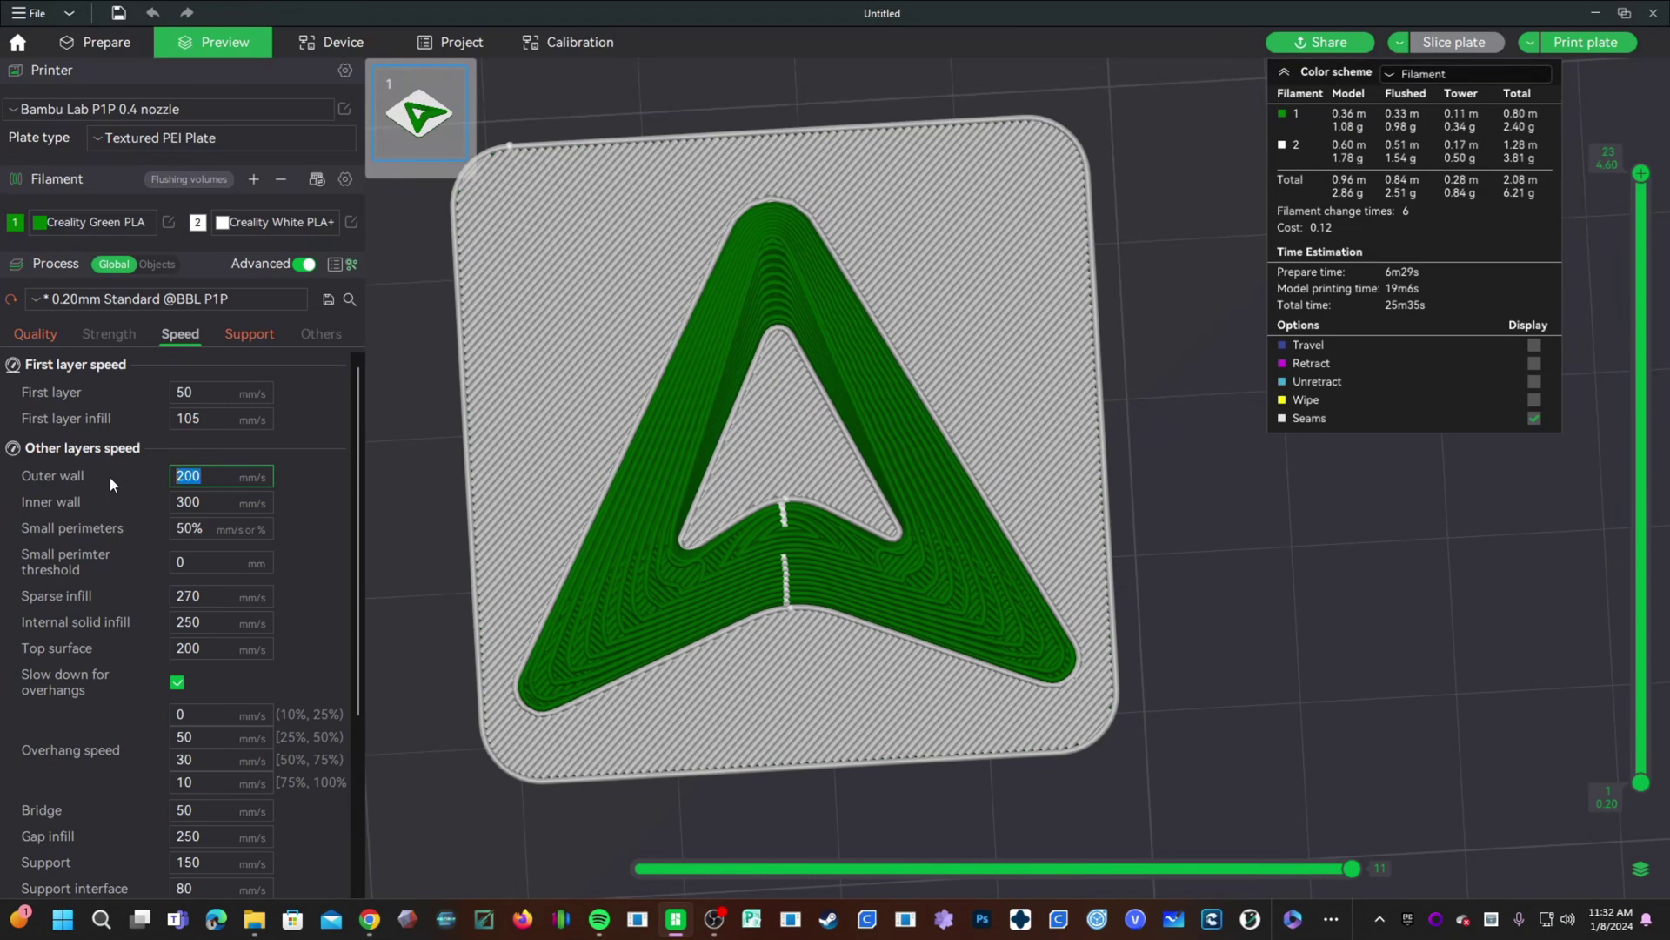
text(150)
key(Tab)
text(200)
key(Tab)
key(Tab)
key(Tab)
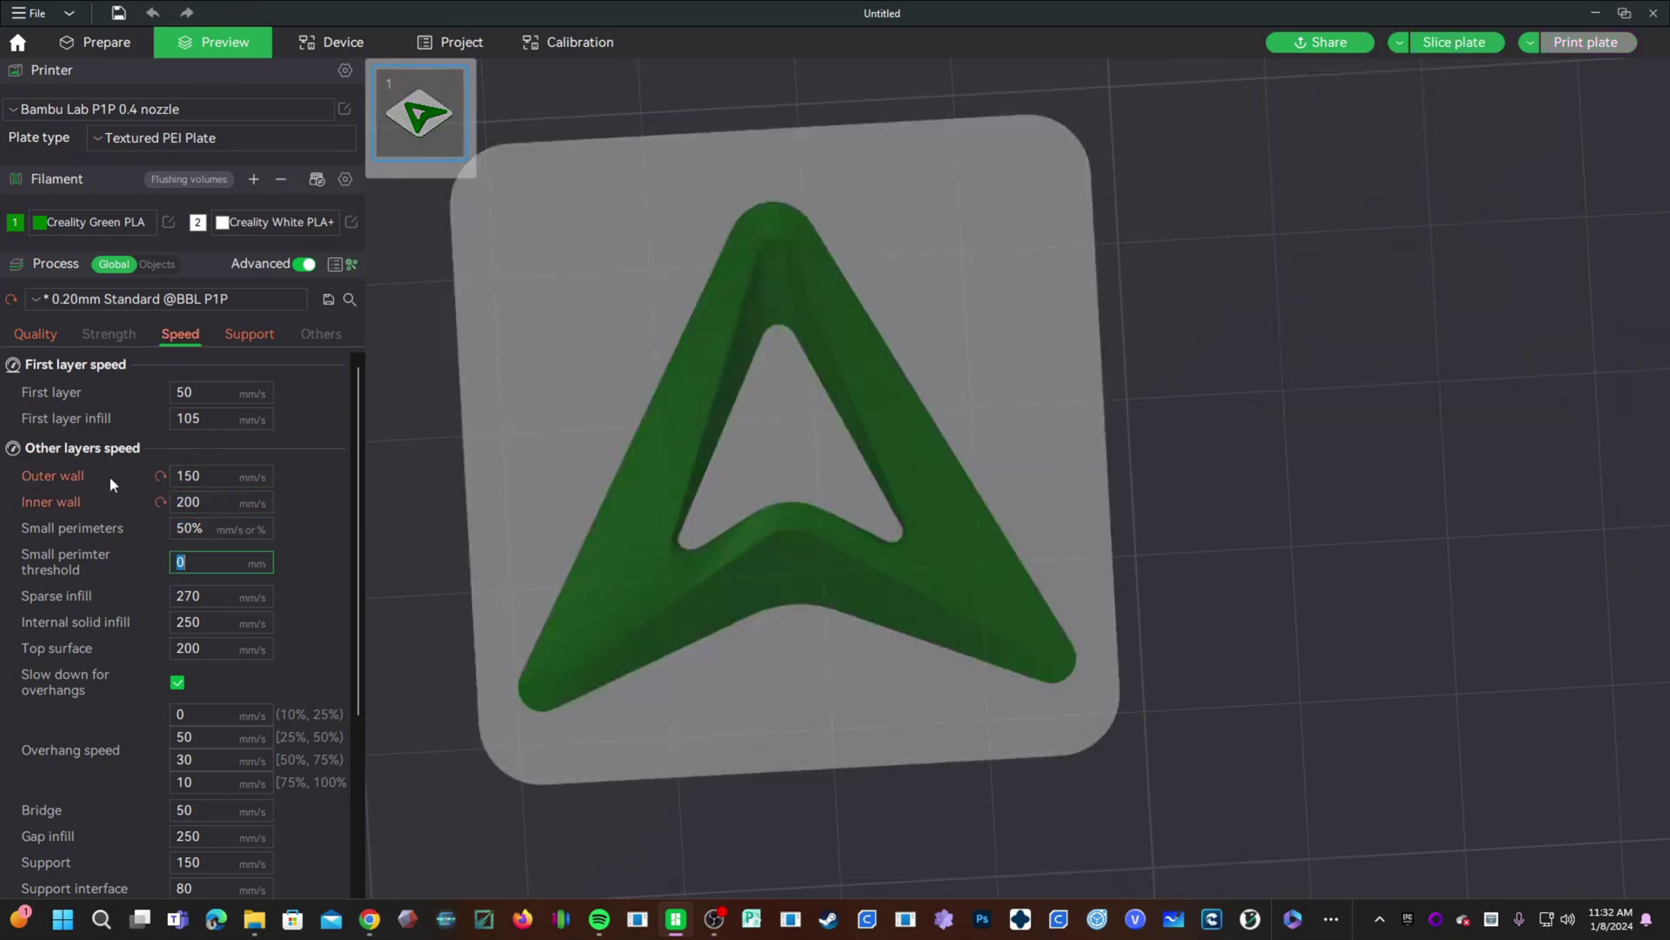
Step: Set sparse and internal solid infill to 200, top surface 175, gap infill 200 mm/s
text(200)
key(Tab)
text(200)
key(Tab)
text(175)
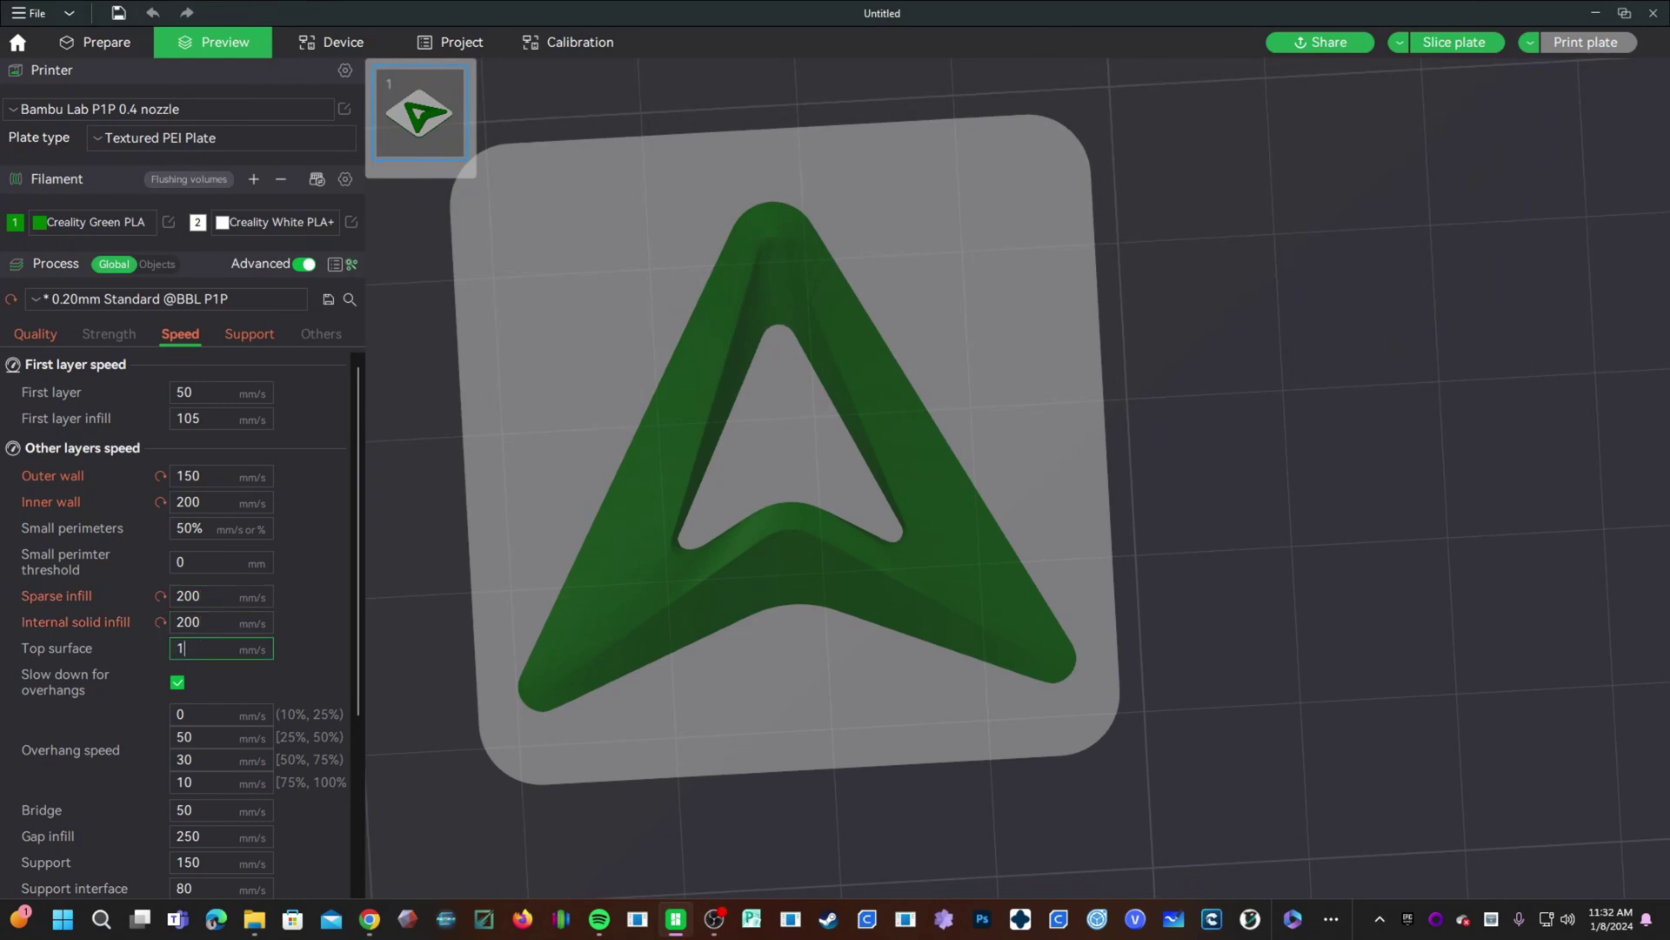
key(Tab)
key(Tab)
key(Tab)
key(Tab)
key(Tab)
key(Tab)
key(Tab)
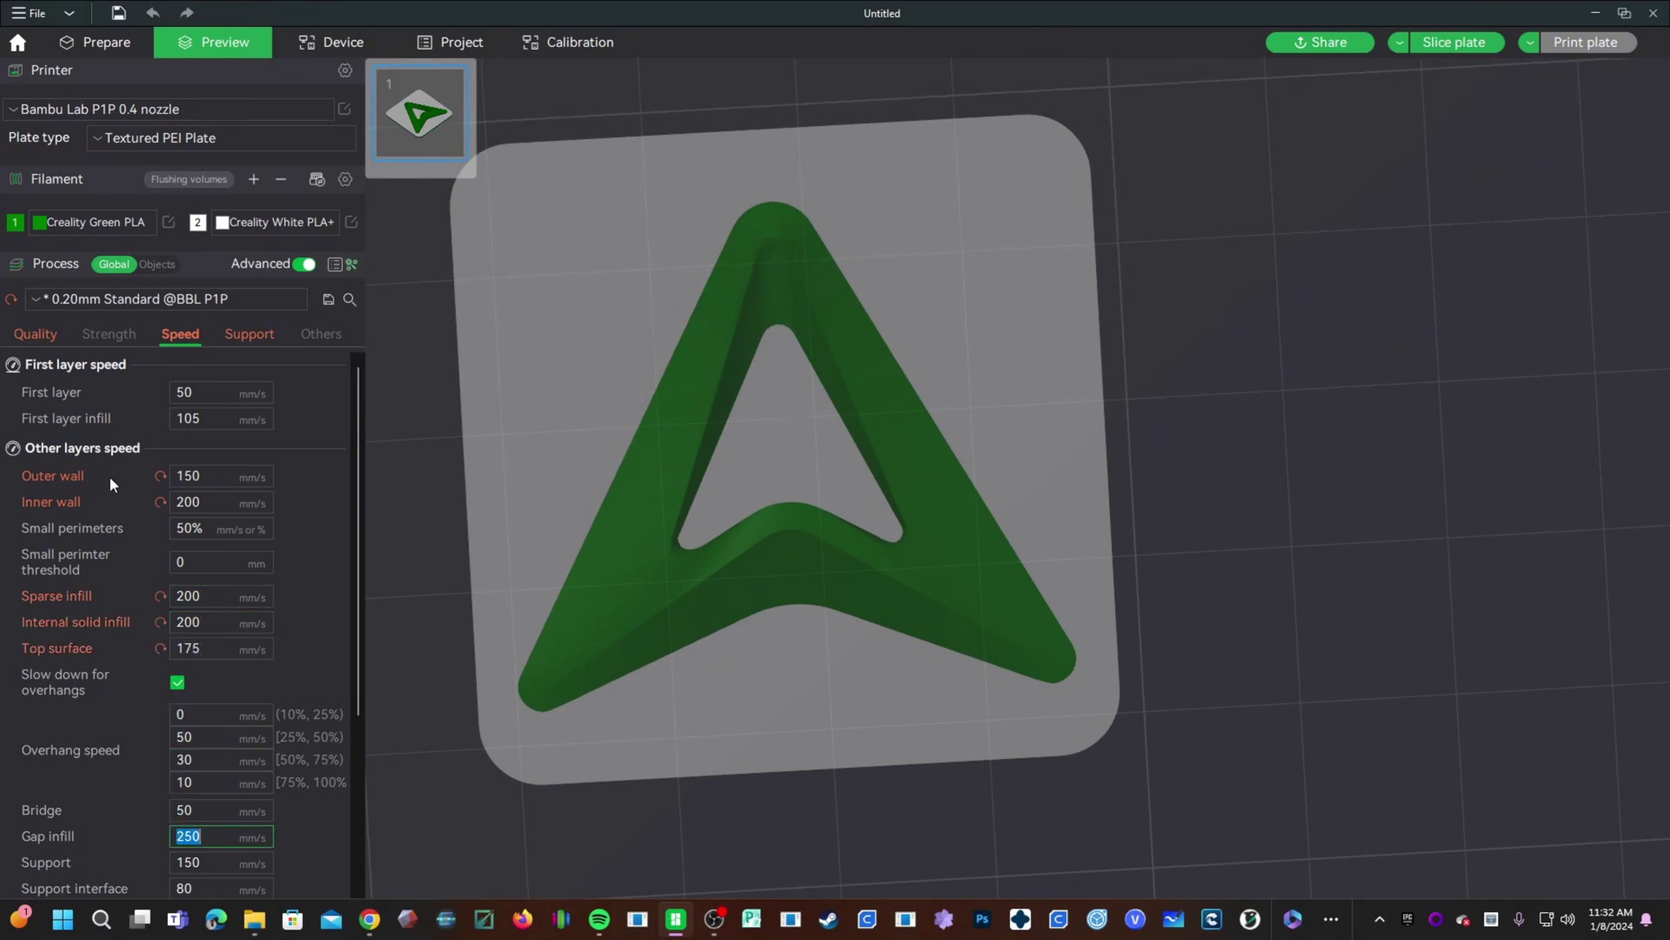
text(200)
key(Tab)
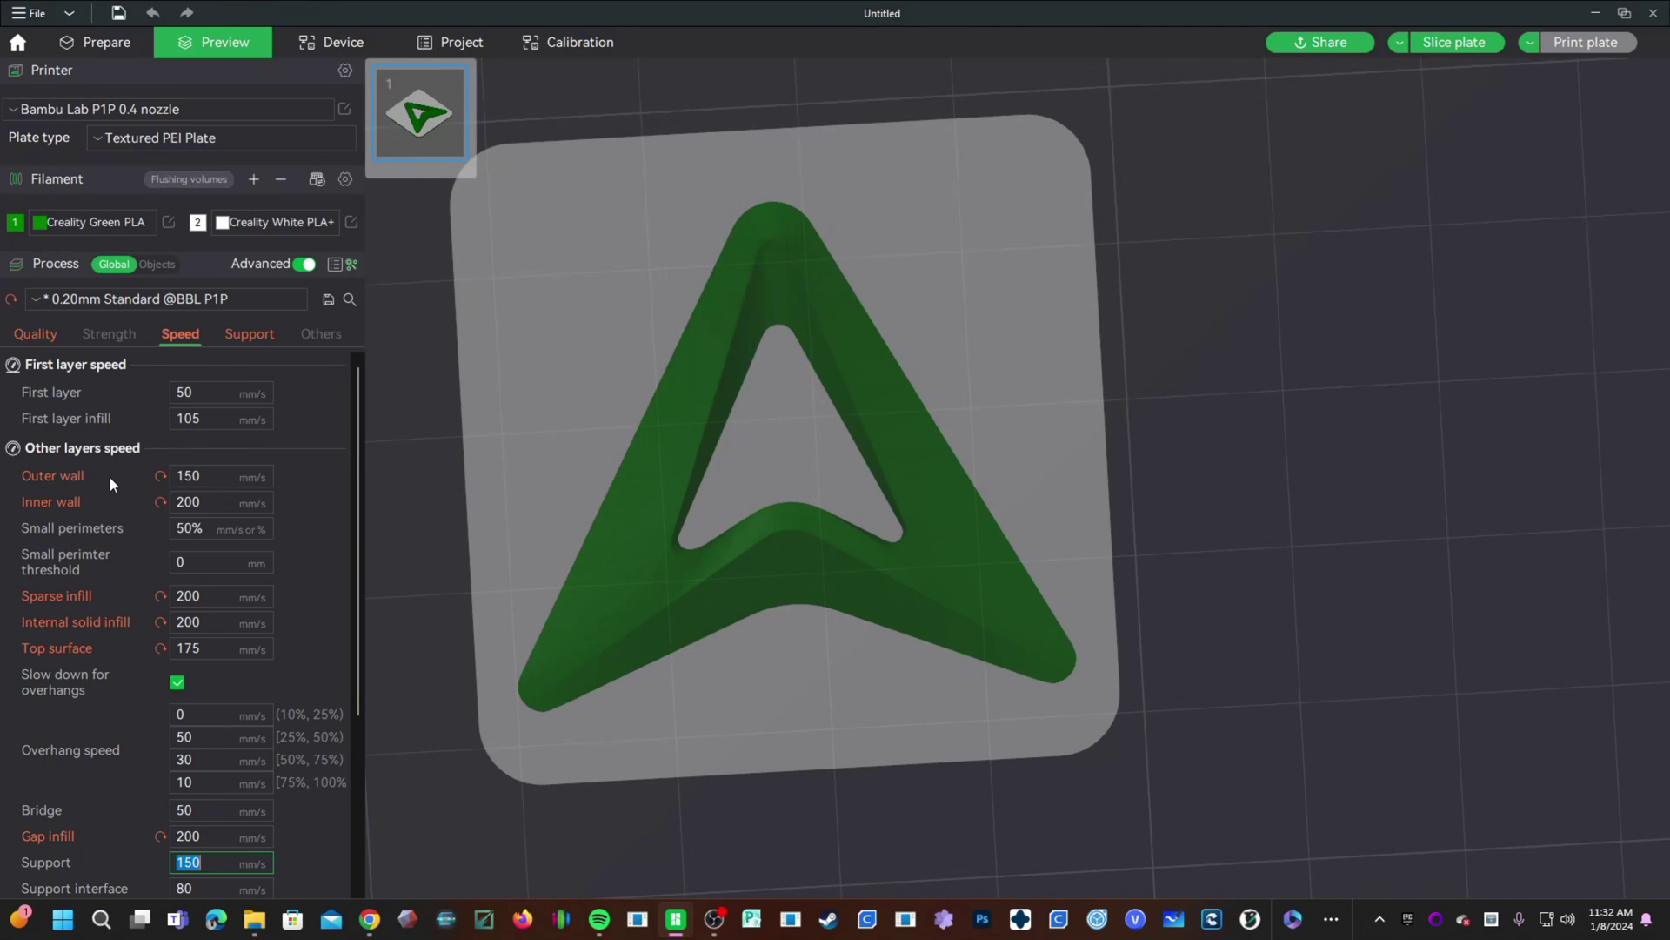
click(253, 341)
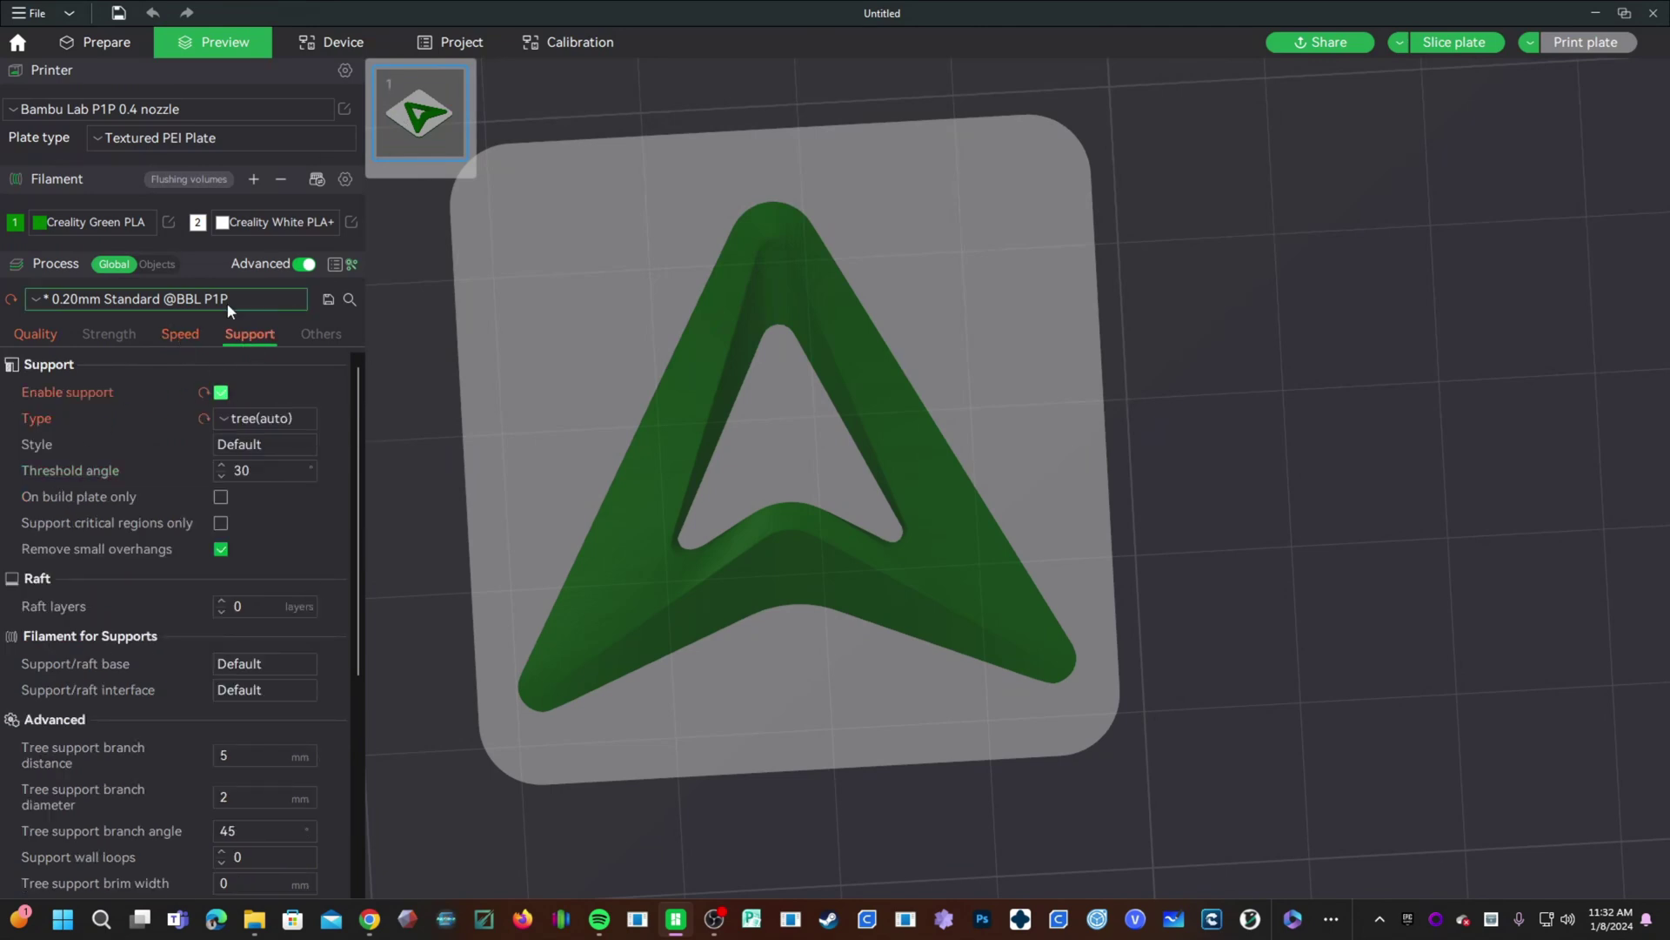
Step: Disable supports, set brim type to No-brim, and turn off the prime tower
click(220, 393)
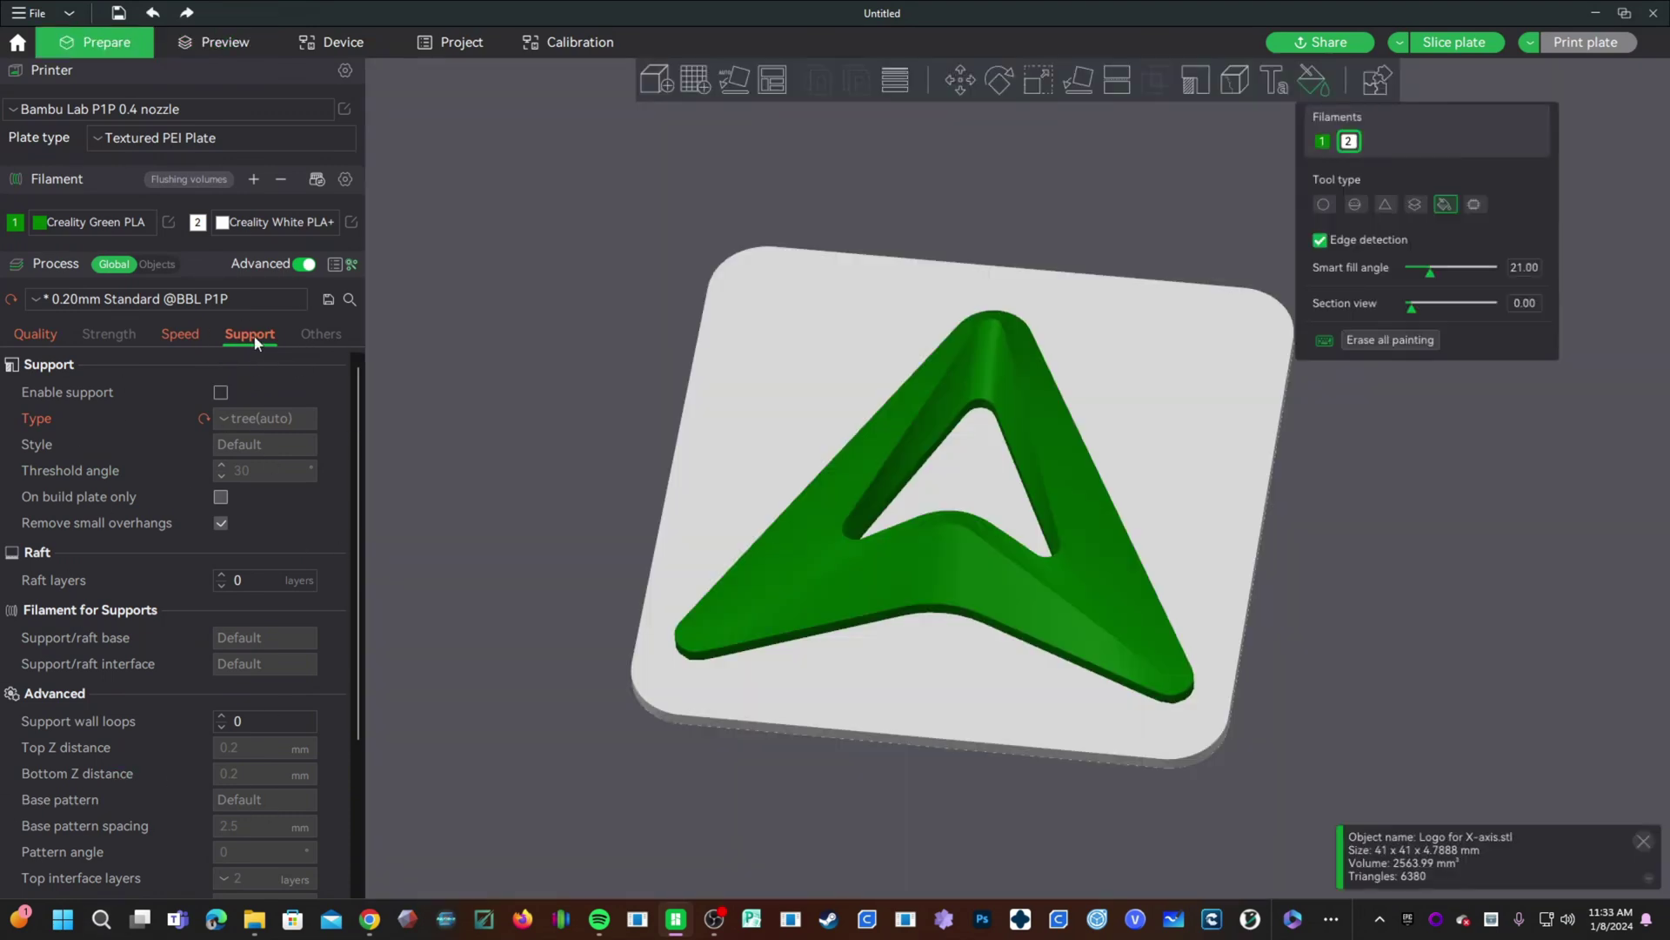
click(318, 335)
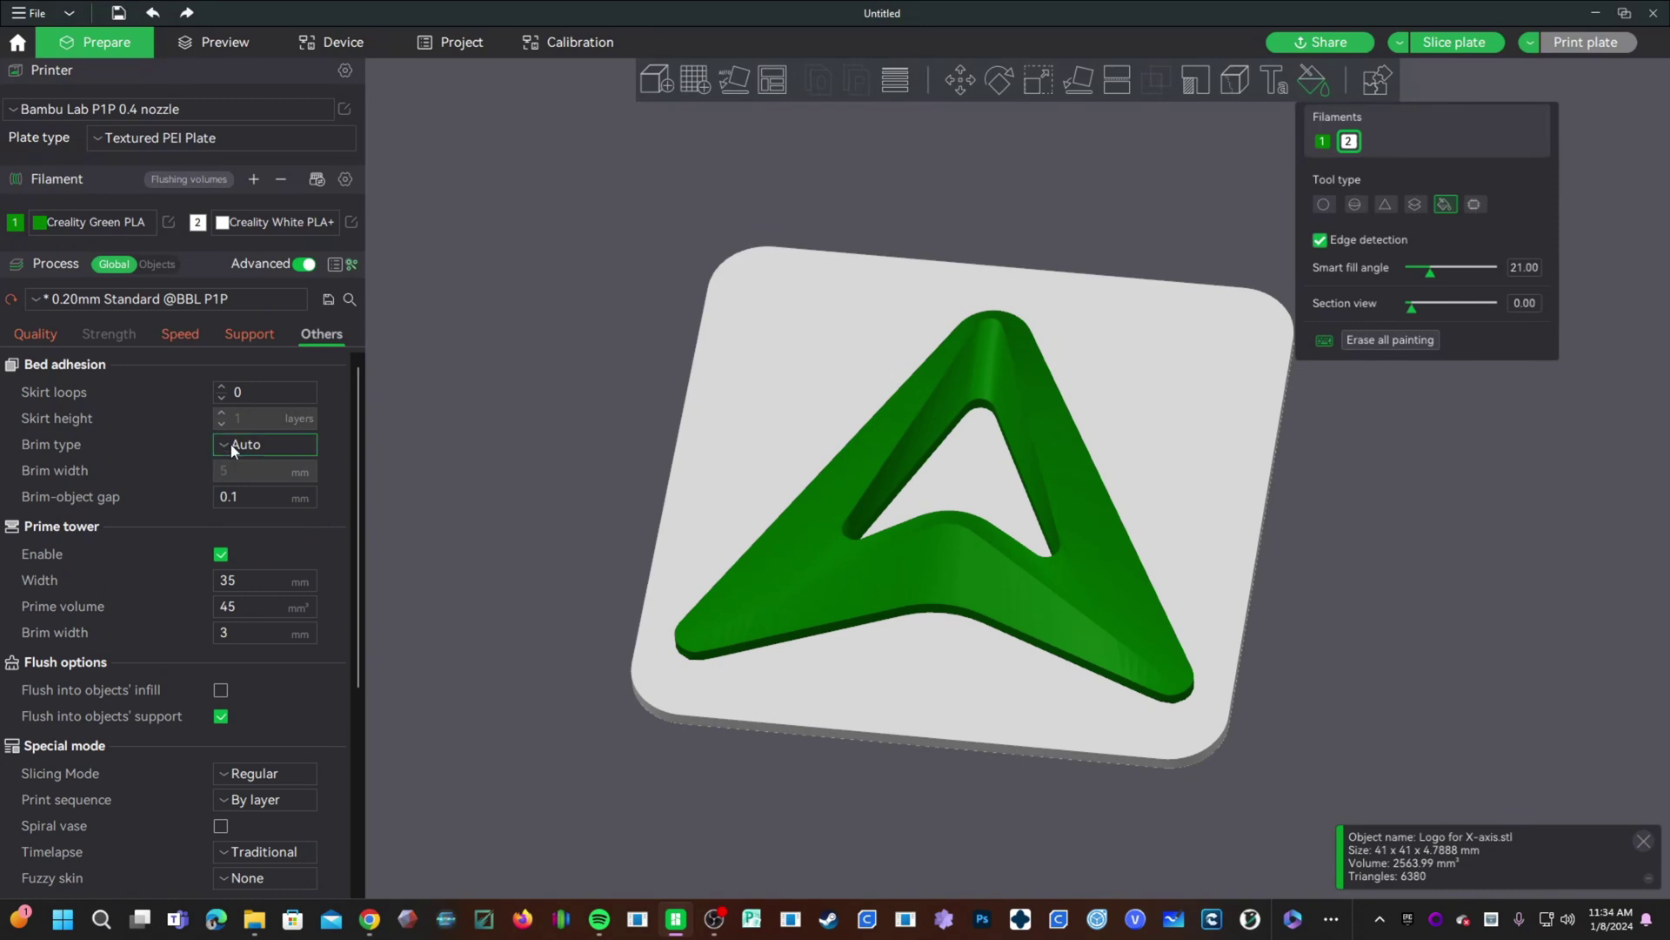
click(261, 444)
click(244, 571)
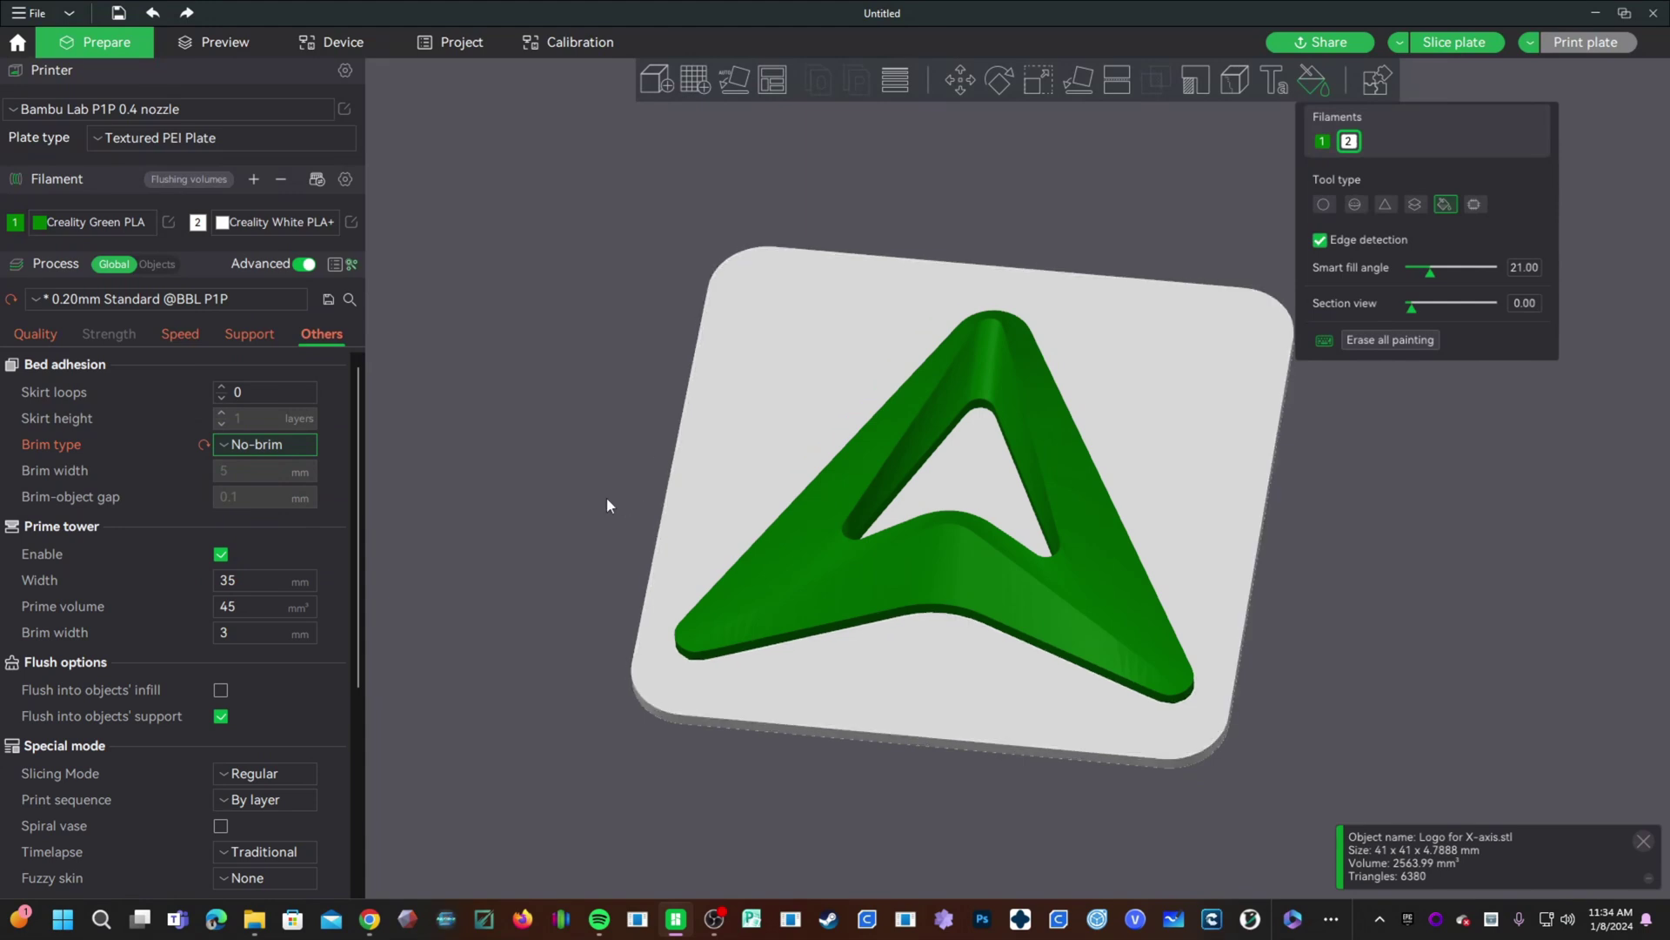
click(220, 554)
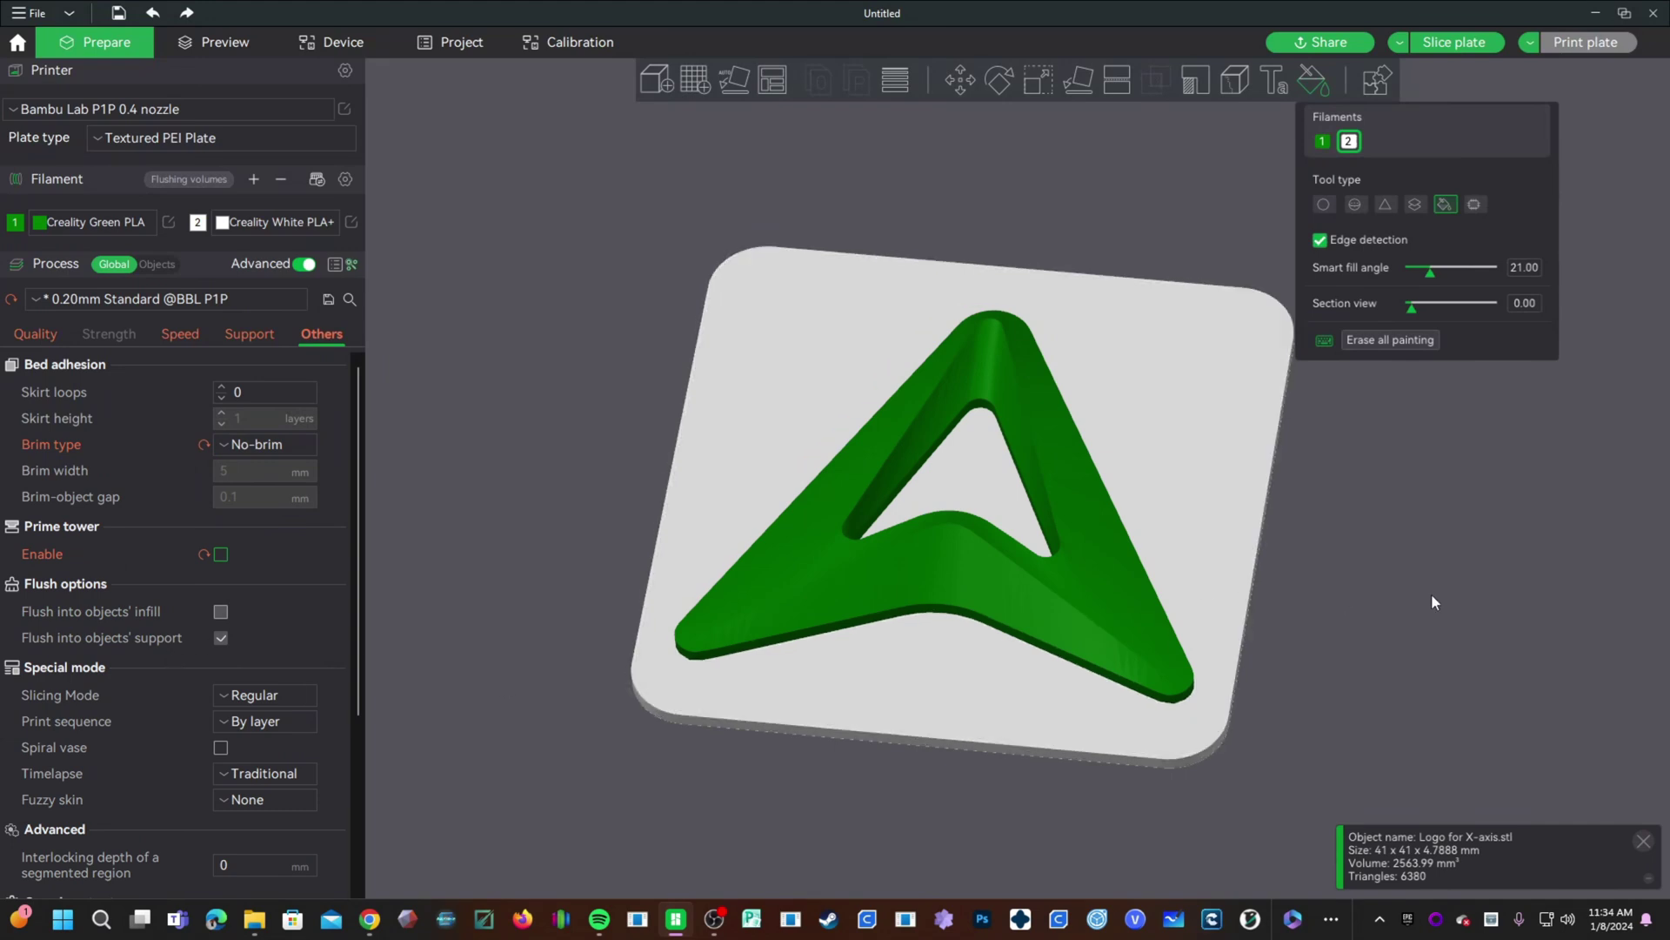
drag(1370, 693, 1343, 564)
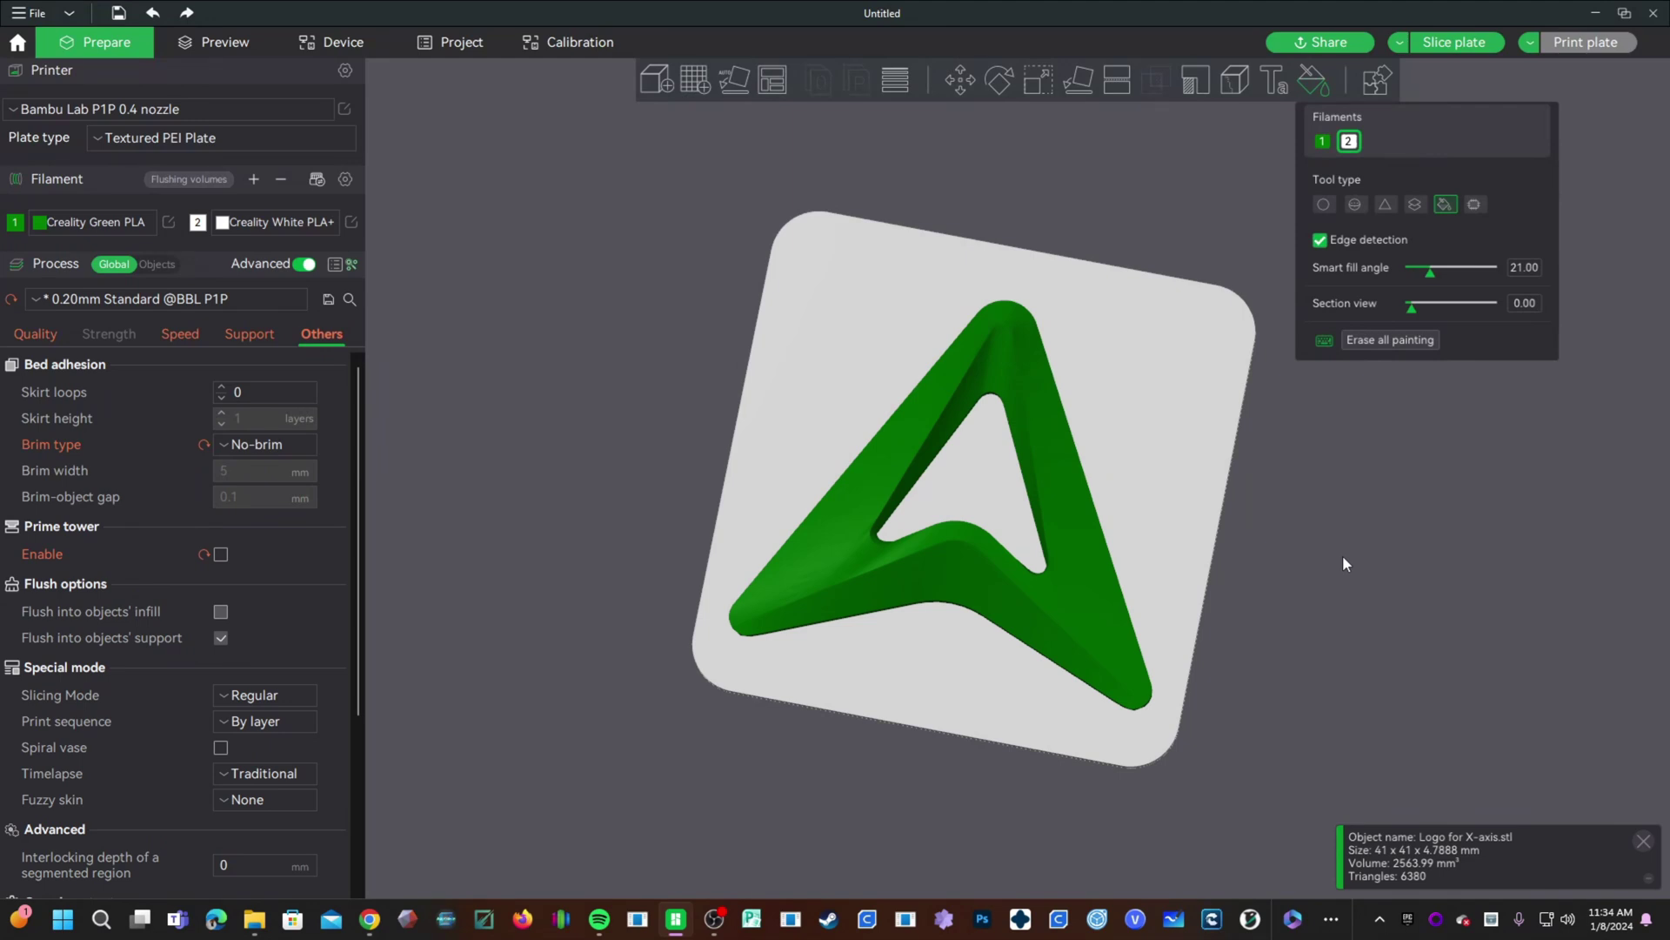
Step: Re-slice the plate (15m14s, 3.28 g) and open the Send print job dialog
click(1449, 36)
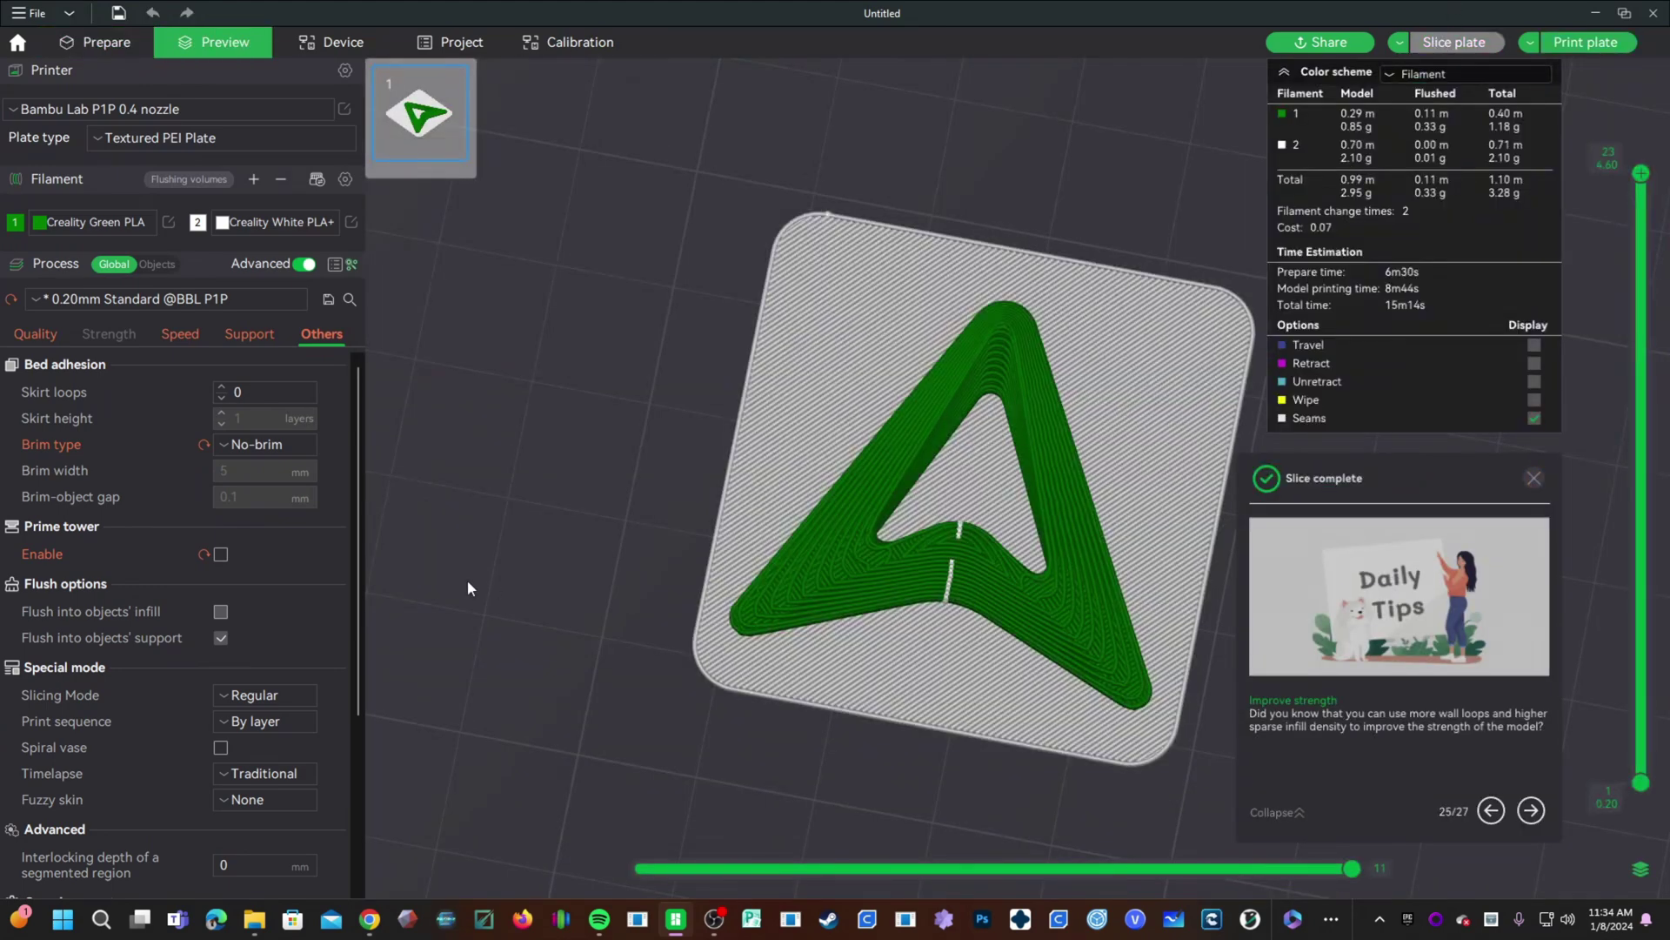
click(1585, 41)
Step: Select the P1P printer as the target and turn off bed leveling
click(729, 616)
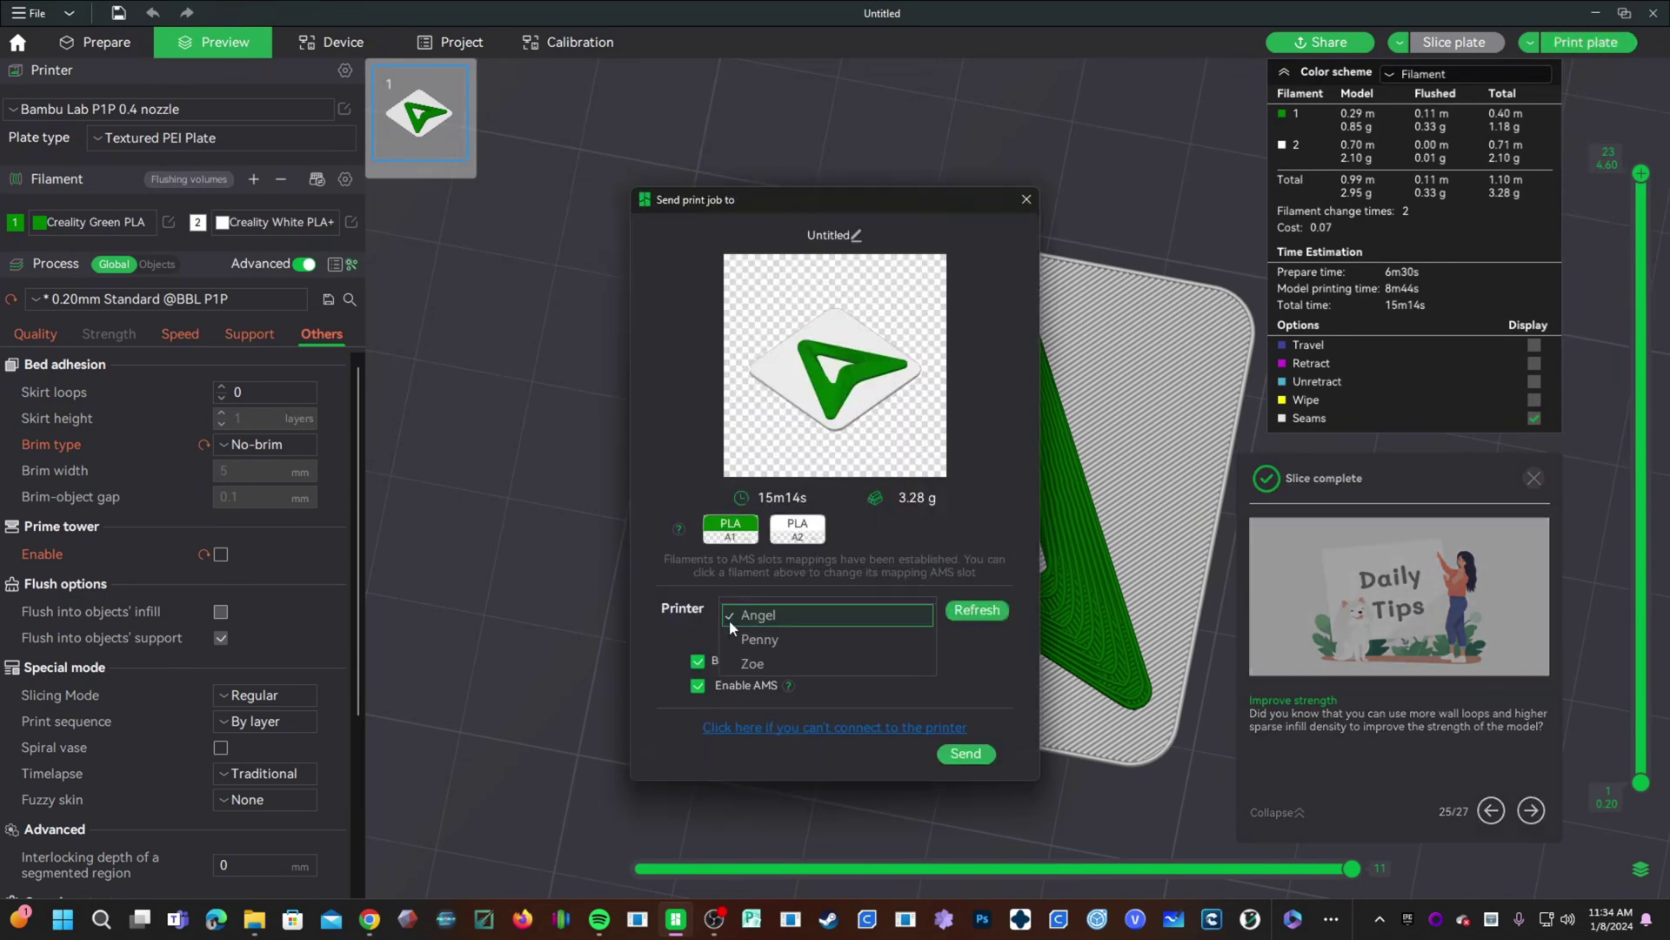
click(739, 651)
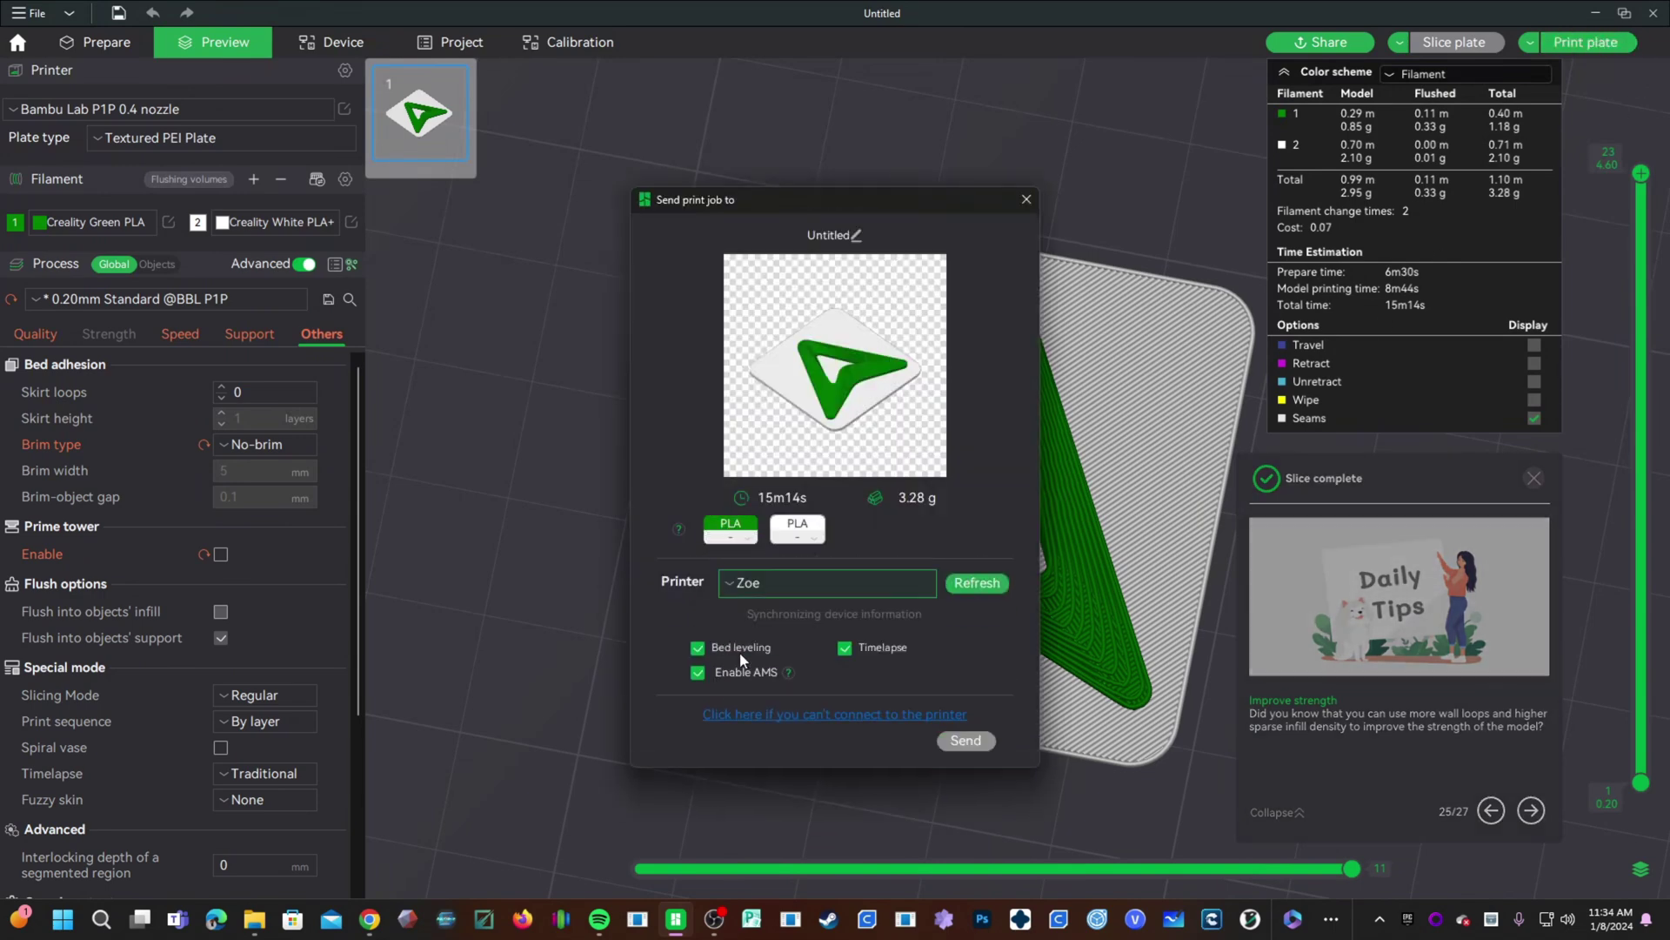
click(697, 662)
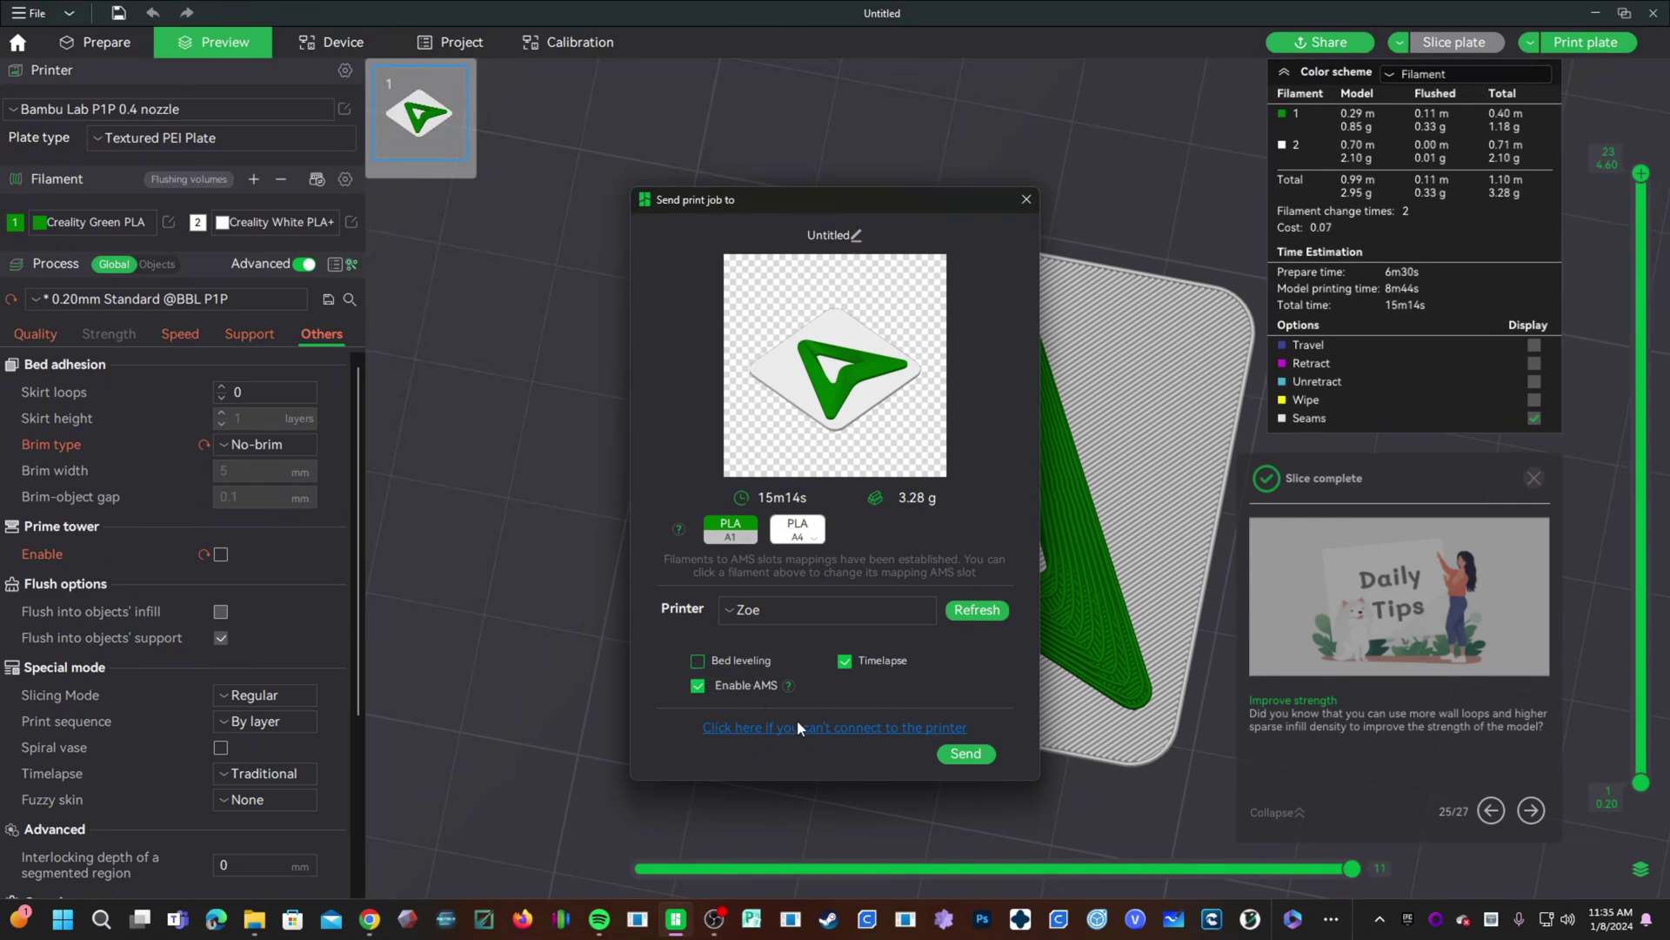
Step: Map the green filament to AMS slot A3 and keep the white filament on A4
click(733, 534)
click(831, 612)
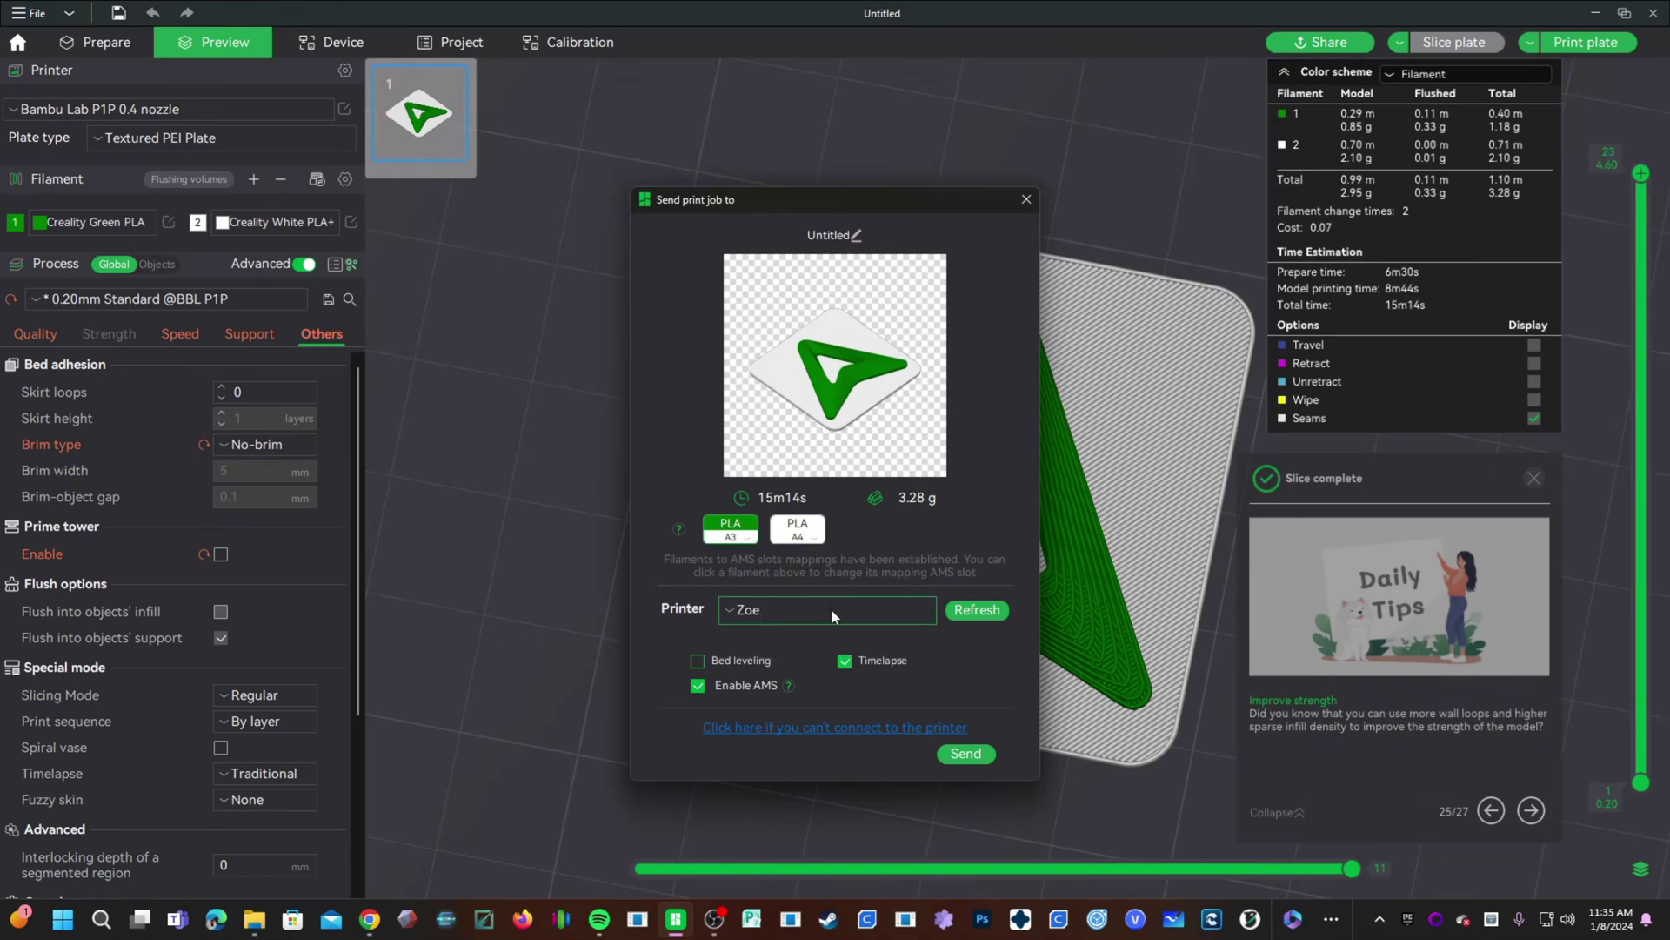
click(801, 532)
click(948, 615)
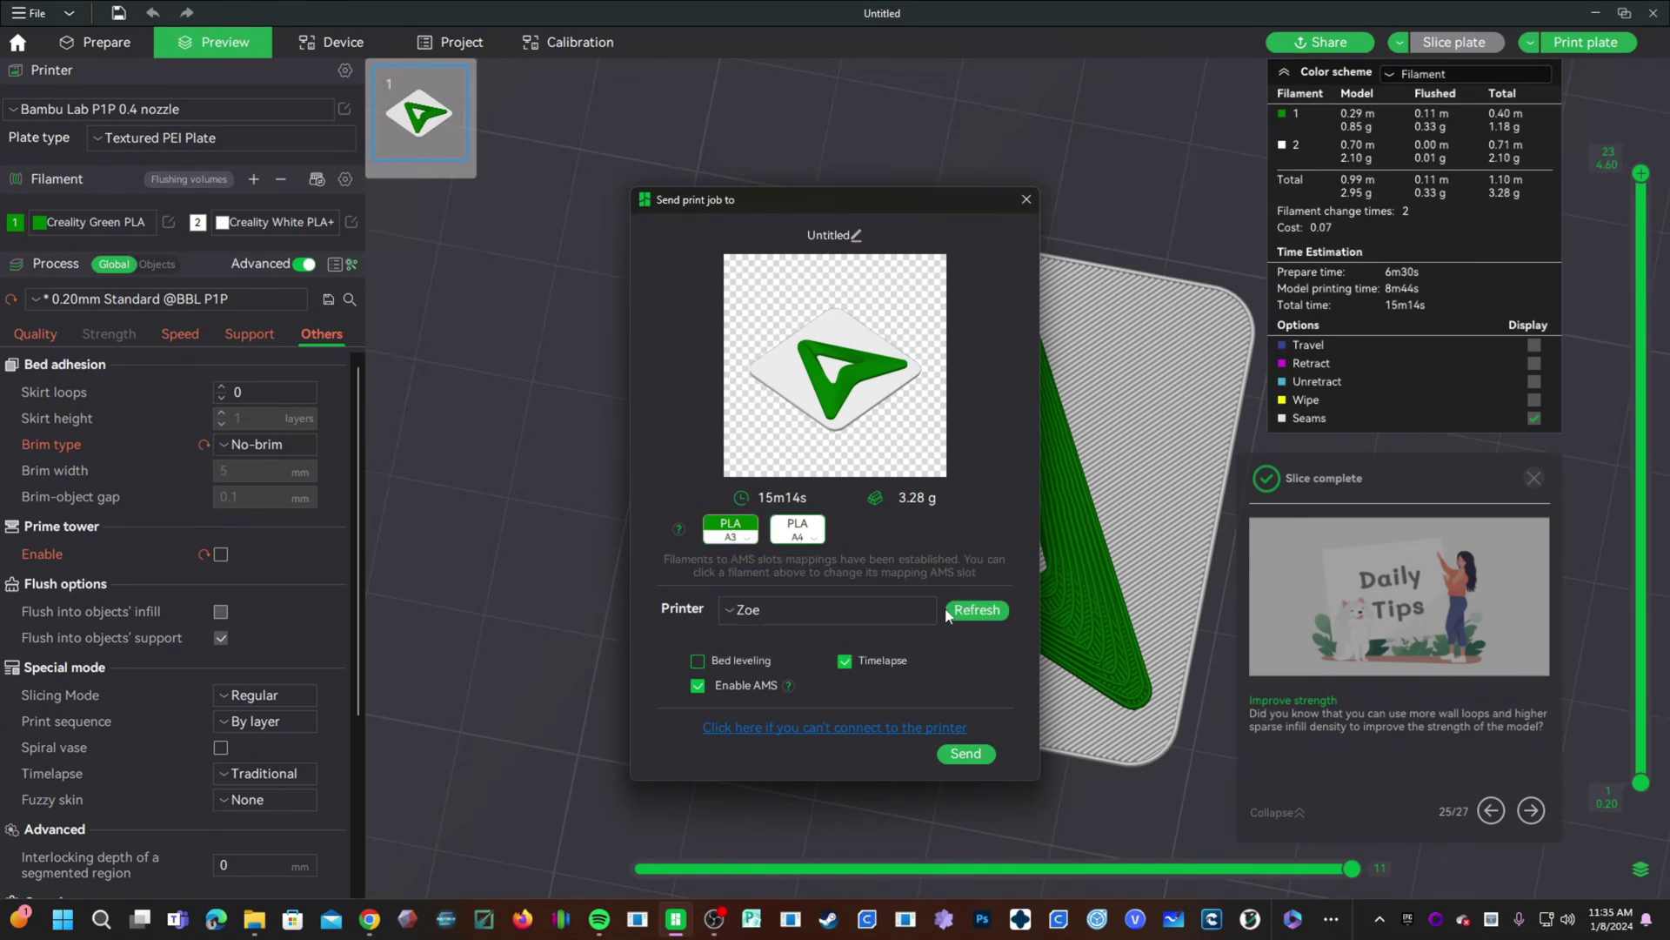